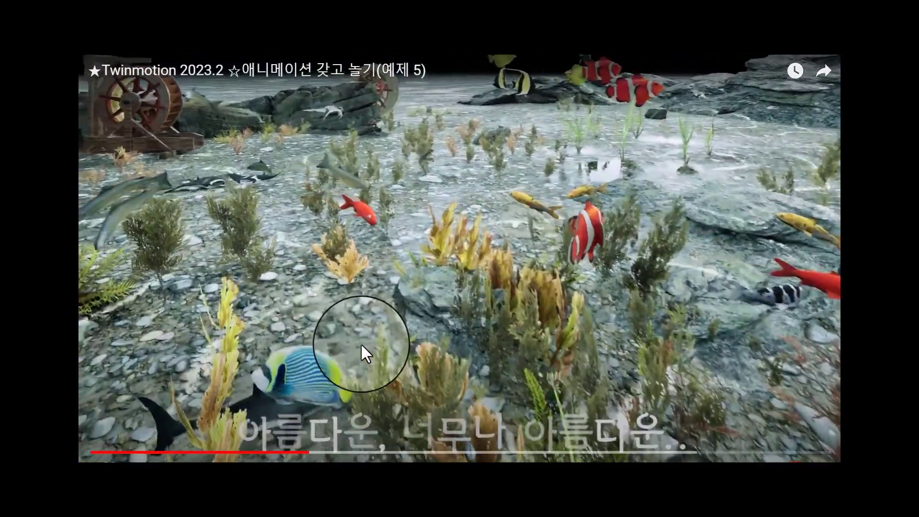
Expand the YouTube video's description and read through the Sketchfab source links for the animated turtle and fish models
{"action": "scroll", "coordinate": [387, 341], "scroll_direction": "down", "scroll_amount": 5}
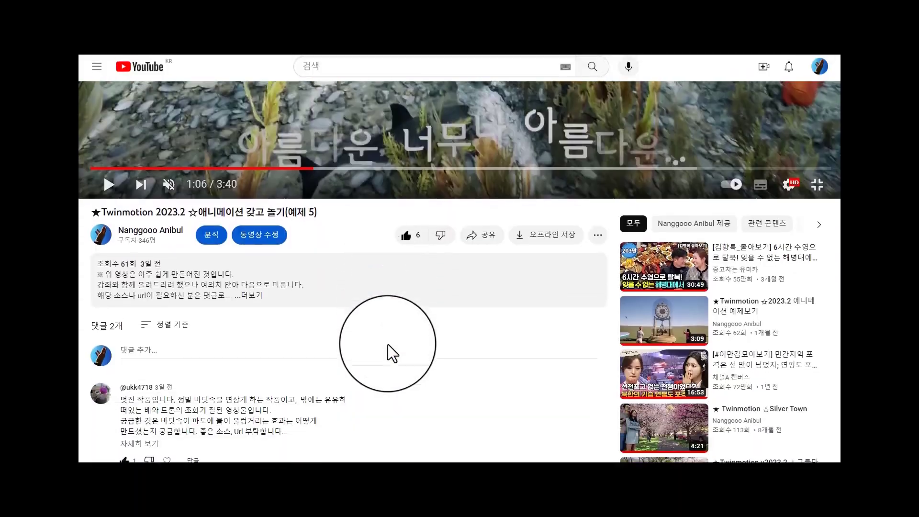
{"action": "left_click", "coordinate": [250, 288]}
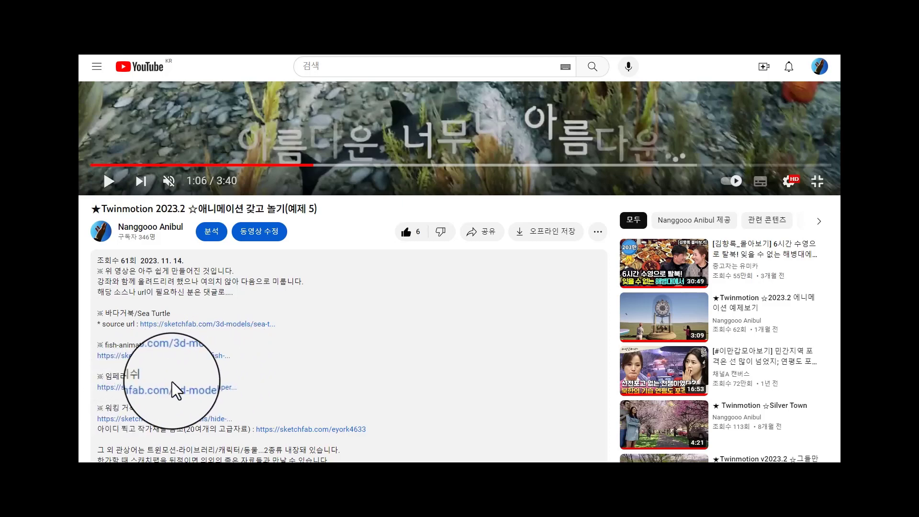
{"action": "scroll", "coordinate": [242, 352], "scroll_direction": "up", "scroll_amount": 1}
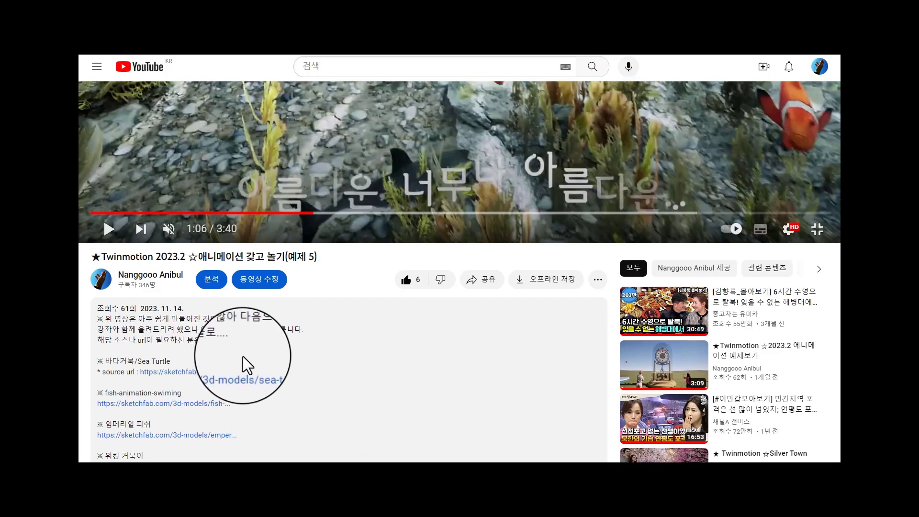
{"action": "scroll", "coordinate": [370, 410], "scroll_direction": "down", "scroll_amount": 1}
{"action": "scroll", "coordinate": [370, 410], "scroll_direction": "up", "scroll_amount": 1}
{"action": "scroll", "coordinate": [431, 432], "scroll_direction": "down", "scroll_amount": 4}
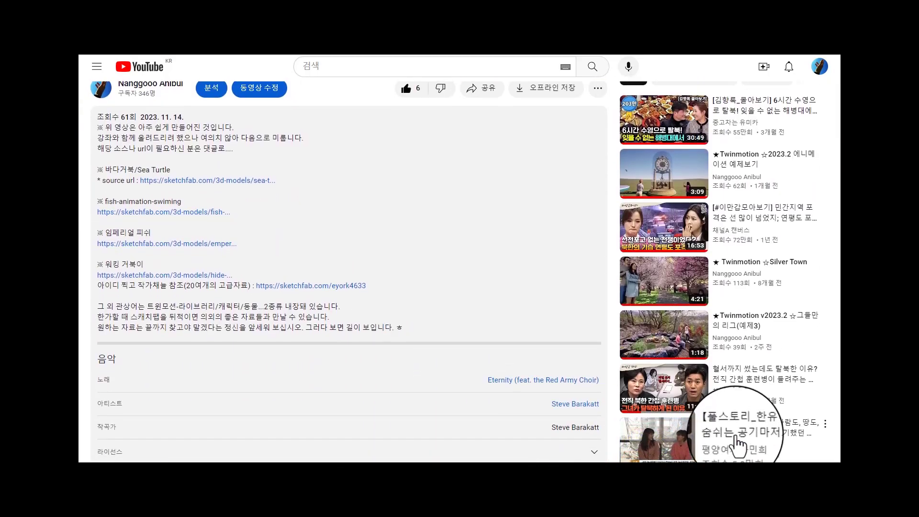
{"action": "key", "text": "F11"}
{"action": "scroll", "coordinate": [739, 443], "scroll_direction": "up", "scroll_amount": 5}
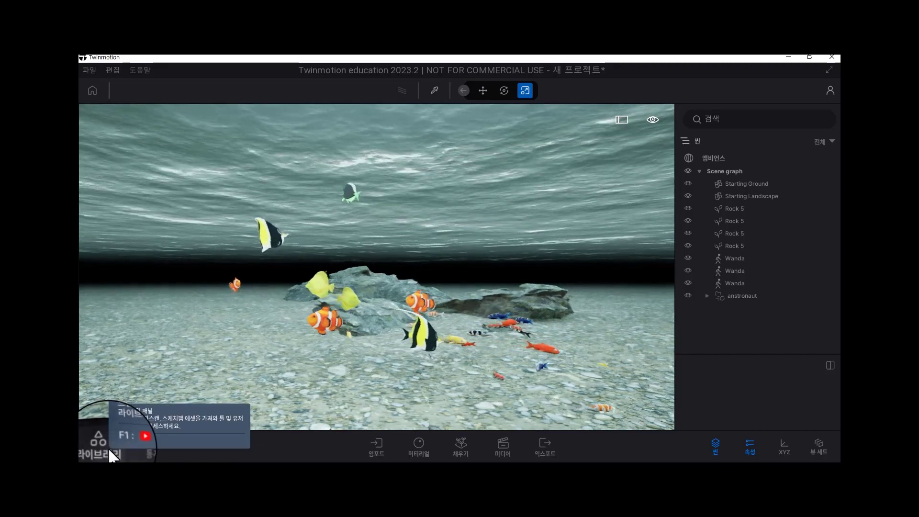
Switch to Twinmotion and browse the asset library to the Megascans 3D plants category
{"action": "left_click", "coordinate": [107, 448]}
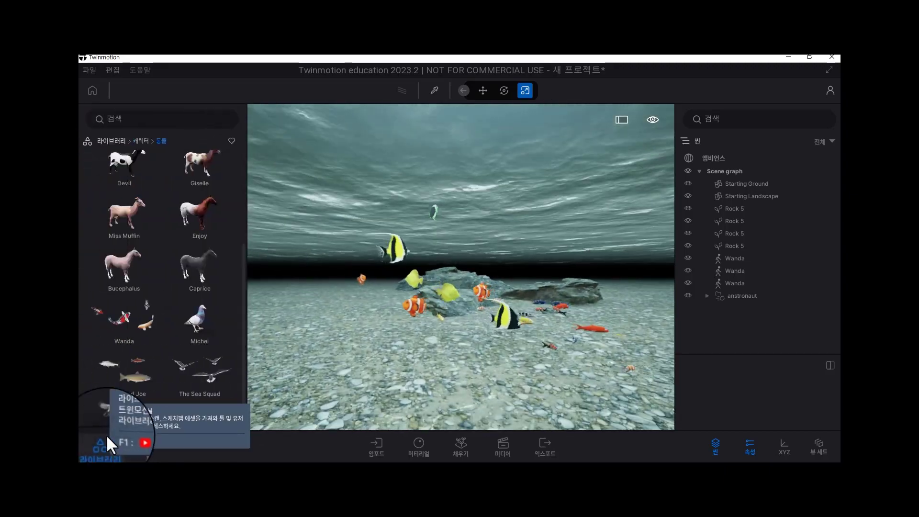
{"action": "left_click", "coordinate": [108, 141]}
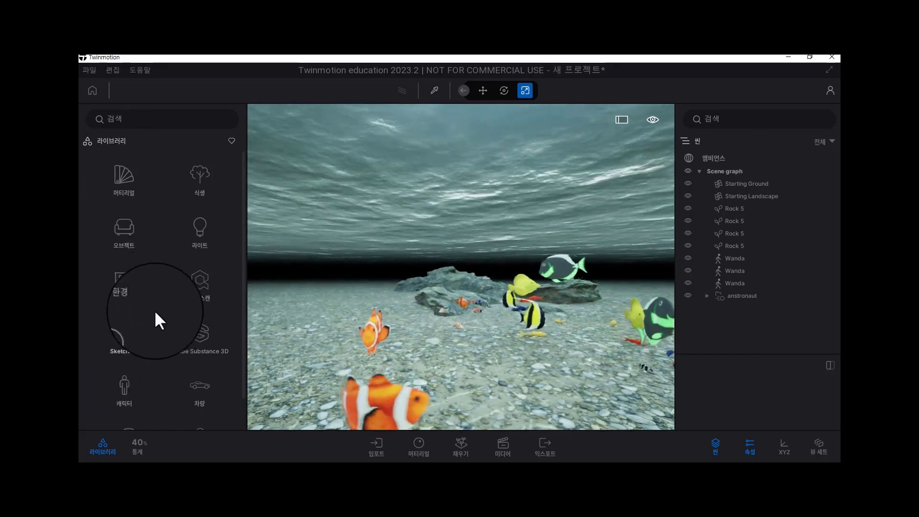
{"action": "left_click", "coordinate": [197, 289]}
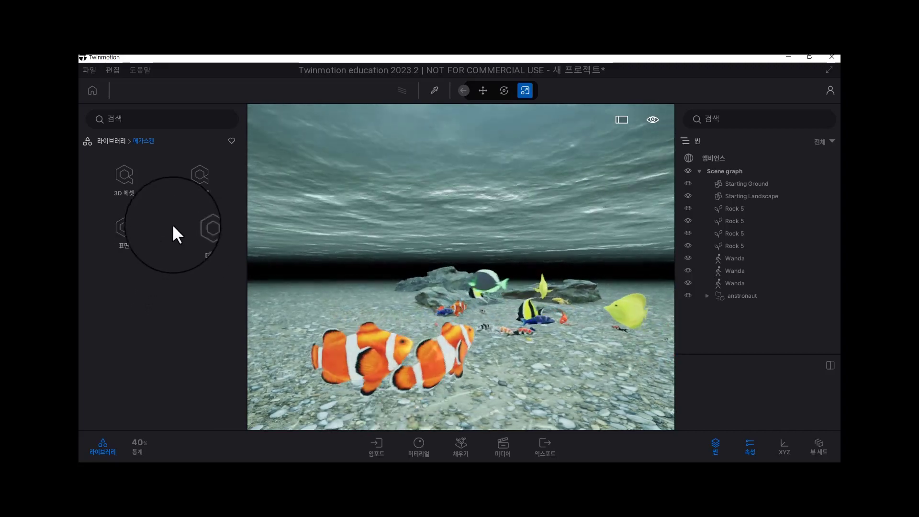
{"action": "left_click", "coordinate": [201, 182]}
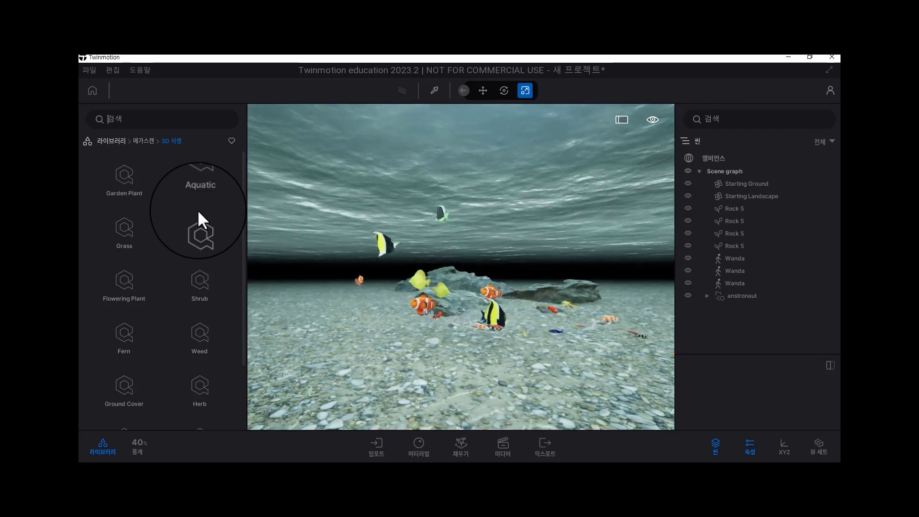
Search the 3D plants category for "underwater plant"
{"action": "type", "text": "un"}
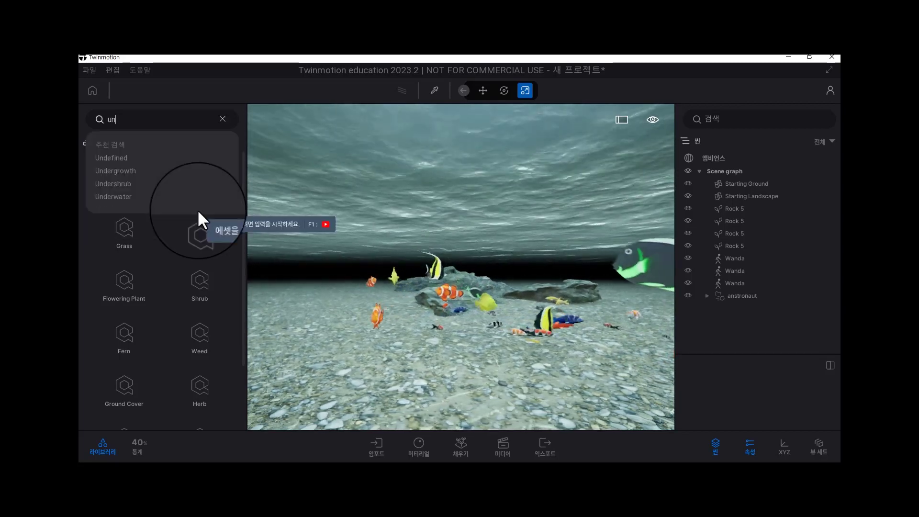
{"action": "type", "text": "derw"}
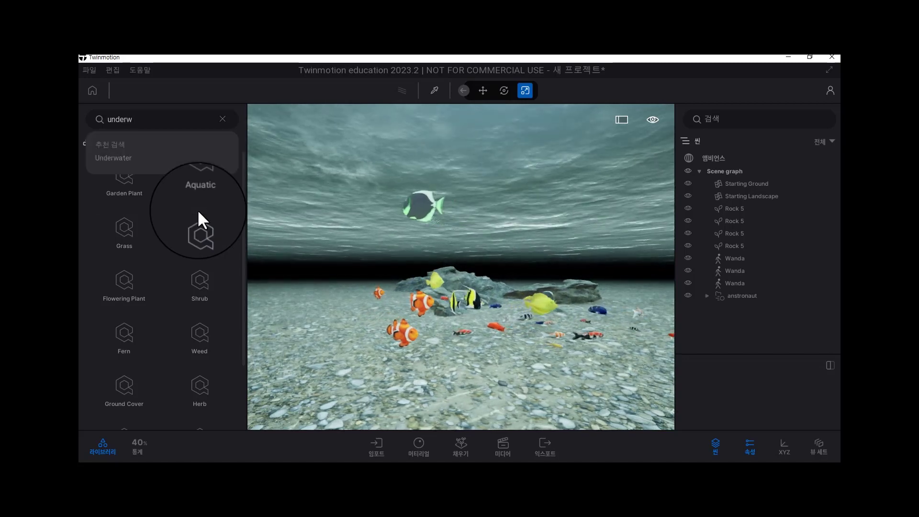
{"action": "type", "text": "ater"}
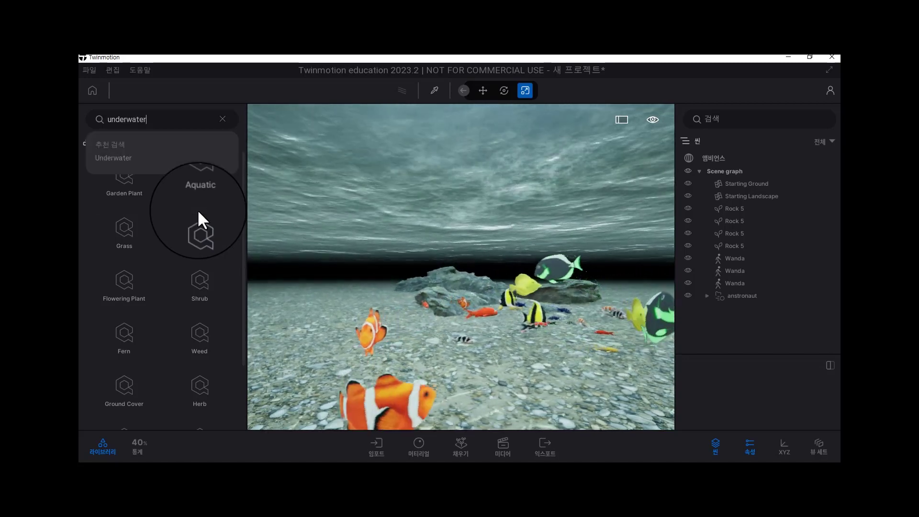
{"action": "type", "text": " pl"}
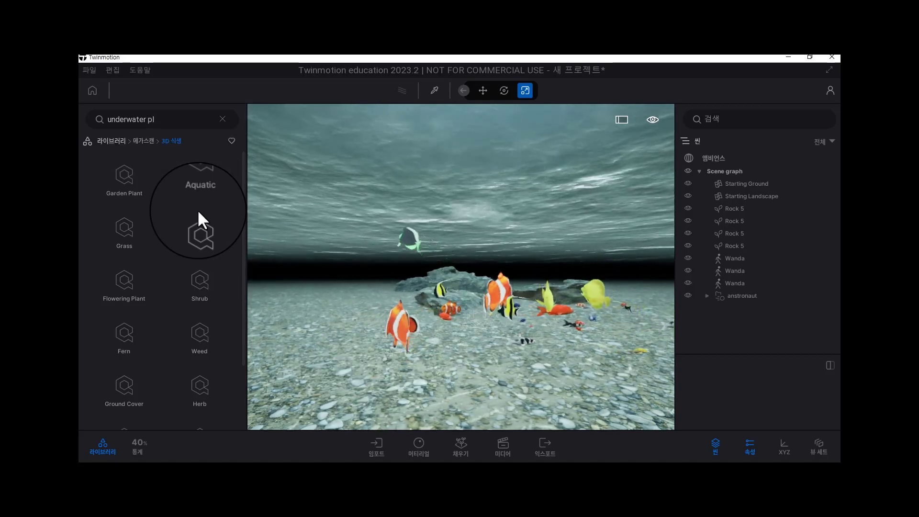
{"action": "type", "text": "ant"}
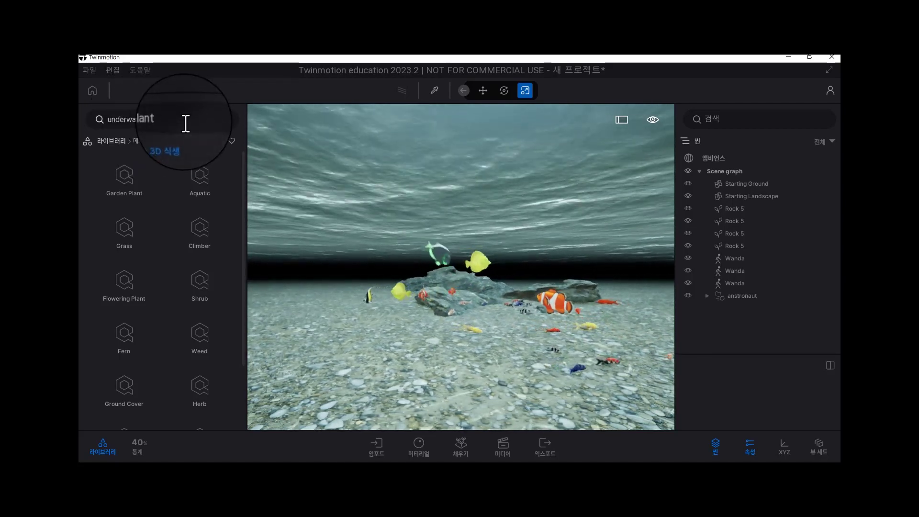
{"action": "key", "text": "Return"}
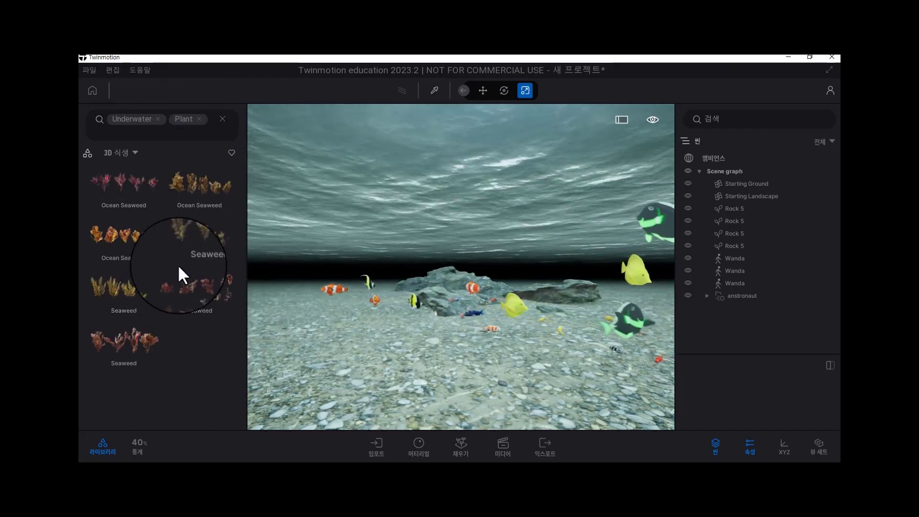
Place the pink Ocean Seaweed set on the seabed in front of the rocks
{"action": "mouse_move", "coordinate": [137, 196]}
{"action": "left_click_drag", "start_coordinate": [153, 204], "coordinate": [358, 315]}
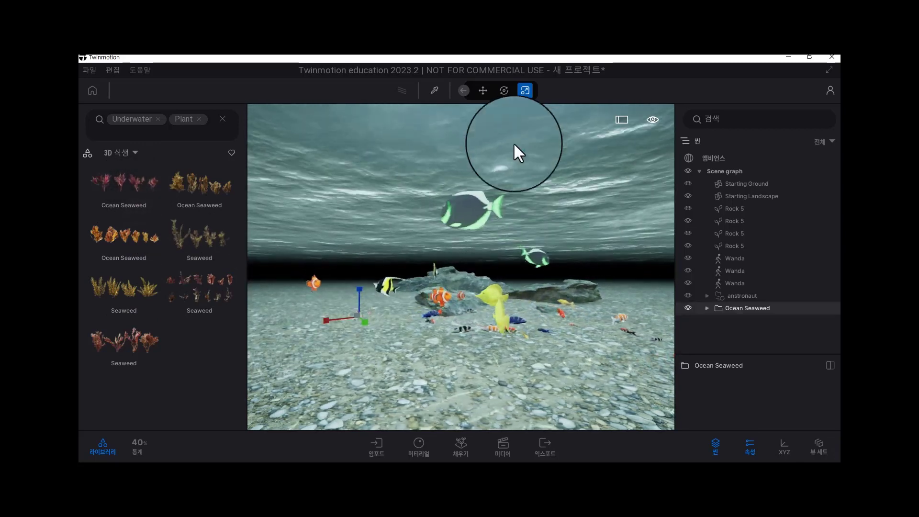
{"action": "left_click_drag", "start_coordinate": [355, 310], "coordinate": [300, 170]}
{"action": "left_click", "coordinate": [356, 322]}
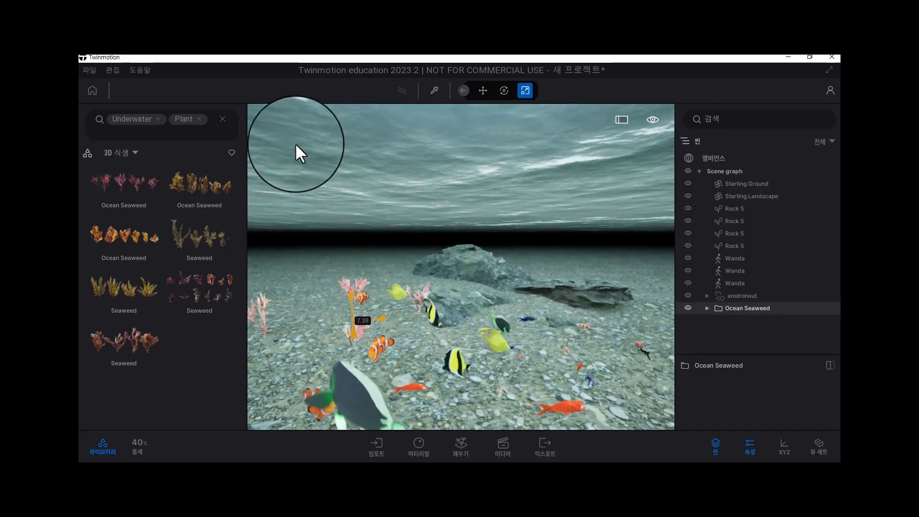
Add the yellow-brown Ocean Seaweed set and the yellow Seaweed set to the seabed near the pink seaweed
{"action": "mouse_move", "coordinate": [197, 193]}
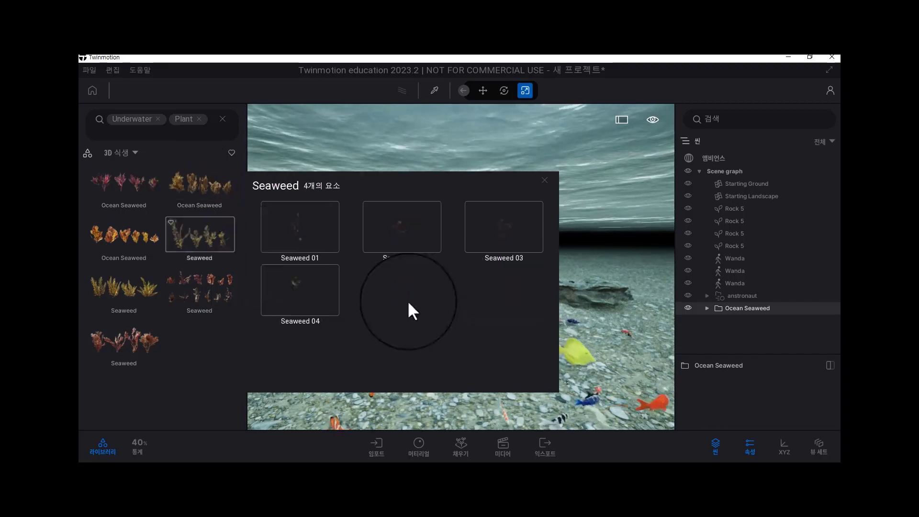
{"action": "left_click_drag", "start_coordinate": [200, 191], "coordinate": [412, 260]}
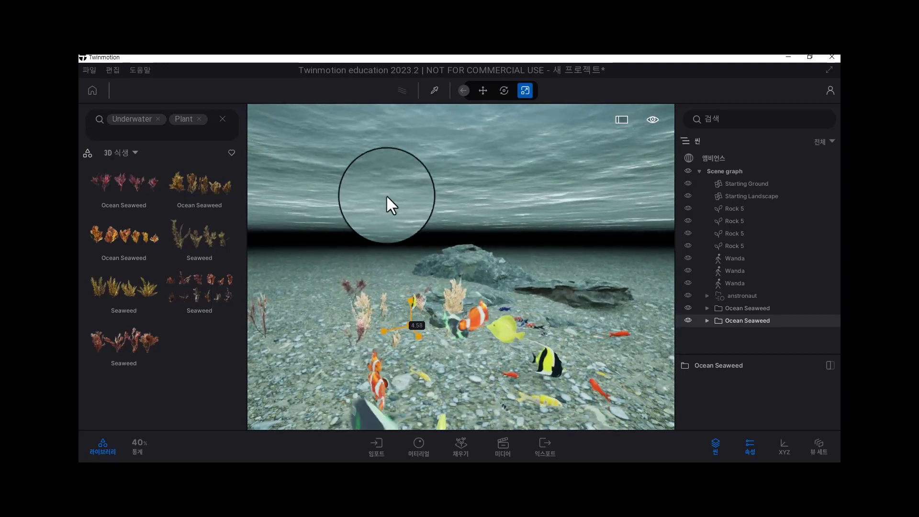
{"action": "left_click_drag", "start_coordinate": [124, 288], "coordinate": [336, 341]}
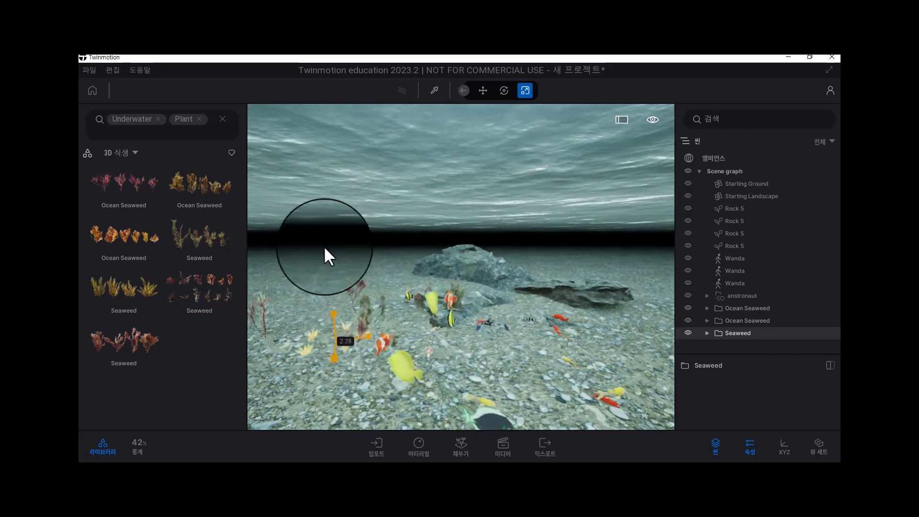
Place two sets of the orange Ocean Seaweed, one among the existing plants and one on the open seabed beside them
{"action": "mouse_move", "coordinate": [108, 223]}
{"action": "left_click_drag", "start_coordinate": [108, 222], "coordinate": [403, 209]}
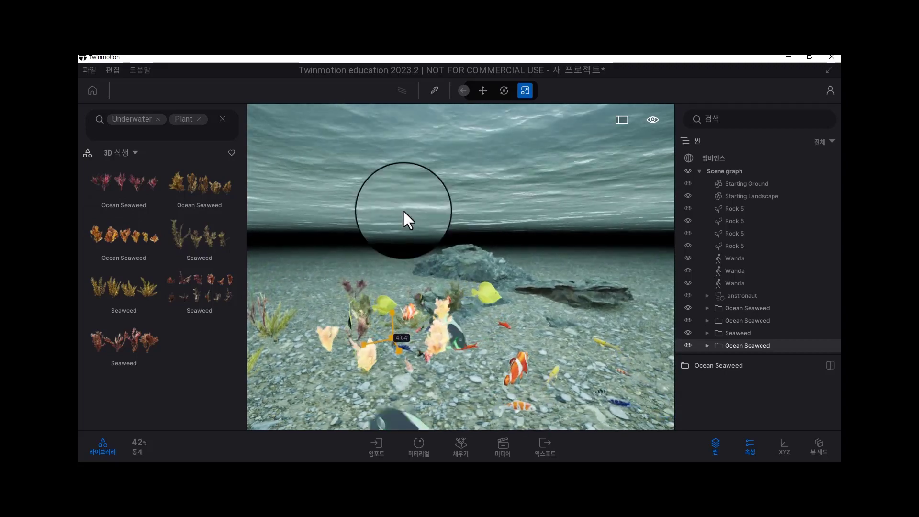
{"action": "mouse_move", "coordinate": [172, 281]}
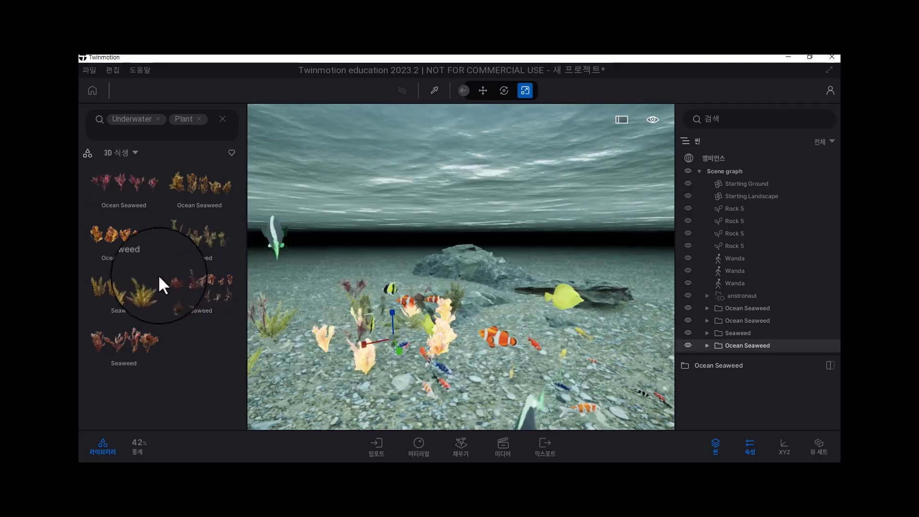
{"action": "left_click_drag", "start_coordinate": [141, 244], "coordinate": [569, 269]}
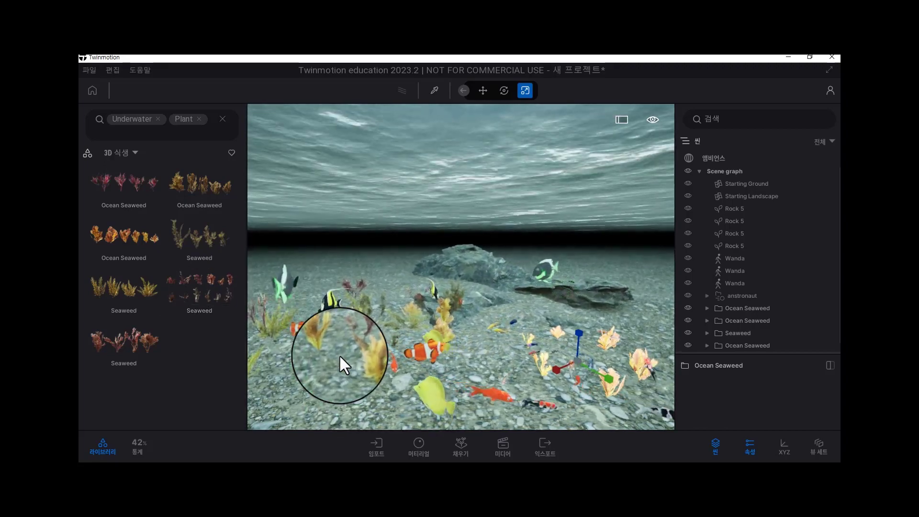
Hide the asset library and frame the seaweed, fish and rocks together in a wider view of the seabed
{"action": "left_click_drag", "start_coordinate": [410, 355], "coordinate": [410, 354]}
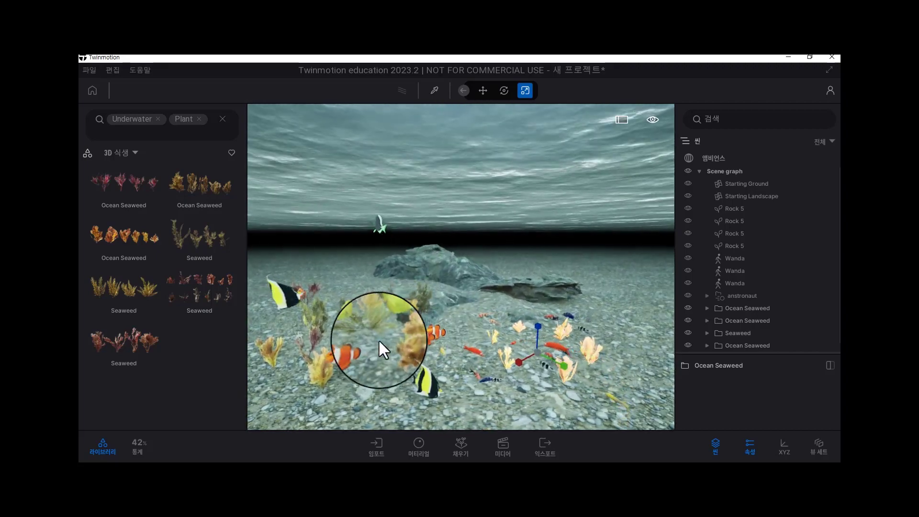
{"action": "scroll", "coordinate": [372, 345], "scroll_direction": "down", "scroll_amount": 2}
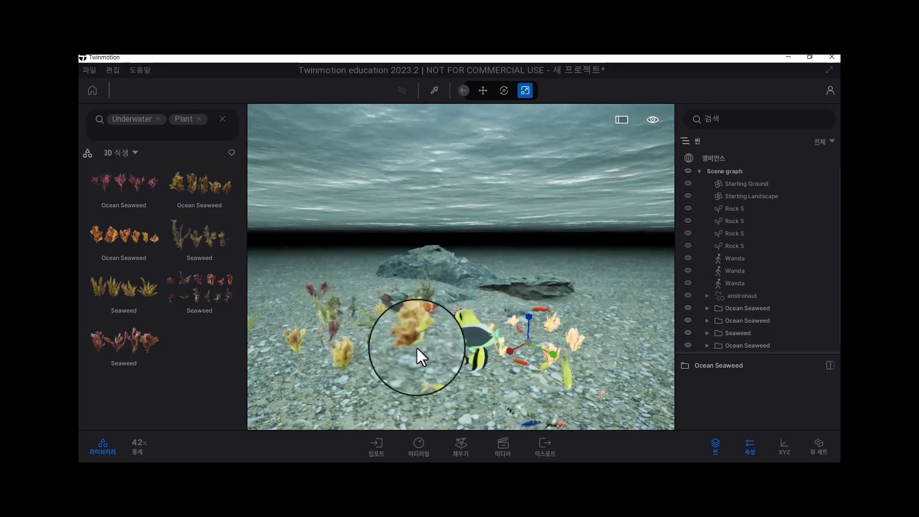
{"action": "scroll", "coordinate": [365, 350], "scroll_direction": "up", "scroll_amount": 2}
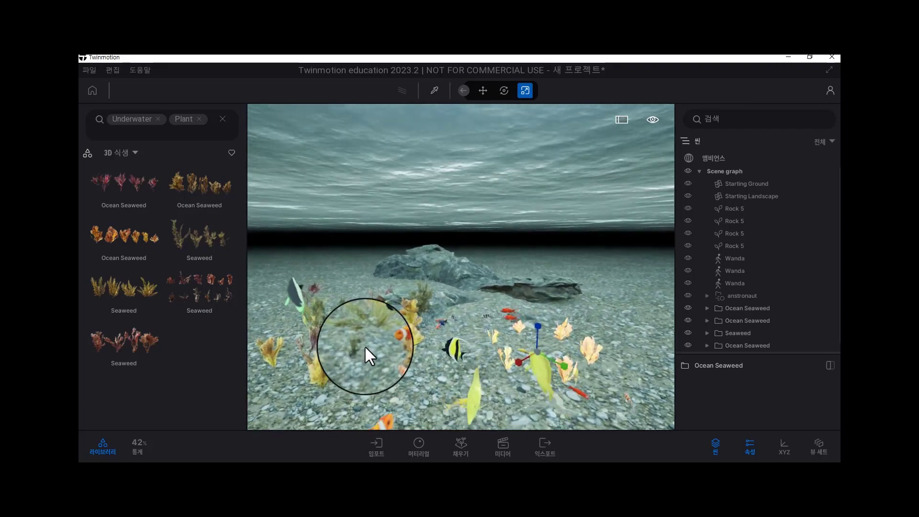
{"action": "scroll", "coordinate": [552, 344], "scroll_direction": "up", "scroll_amount": 3}
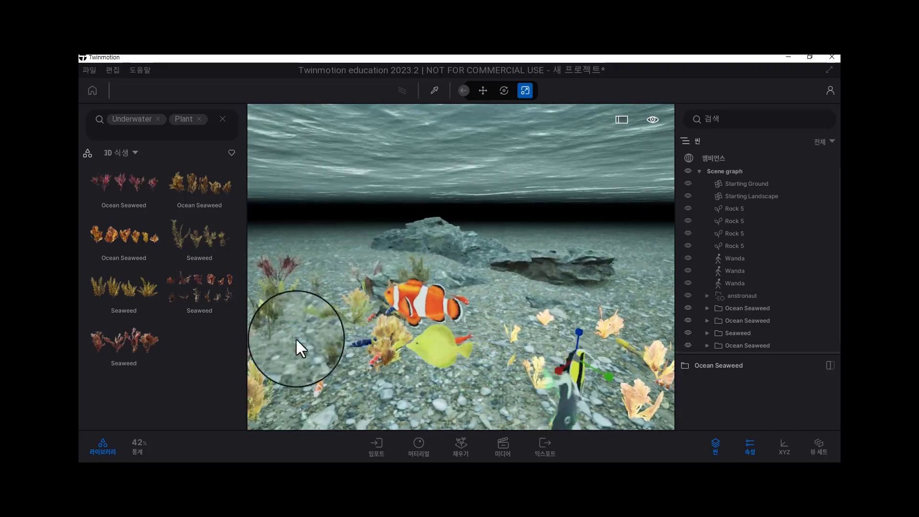
{"action": "left_click", "coordinate": [104, 444]}
{"action": "scroll", "coordinate": [296, 360], "scroll_direction": "down", "scroll_amount": 2}
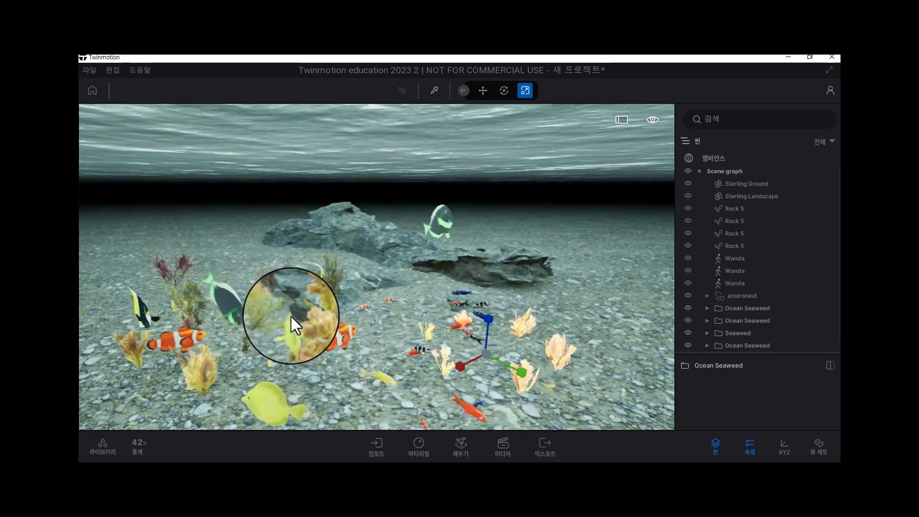
{"action": "scroll", "coordinate": [291, 317], "scroll_direction": "up", "scroll_amount": 2}
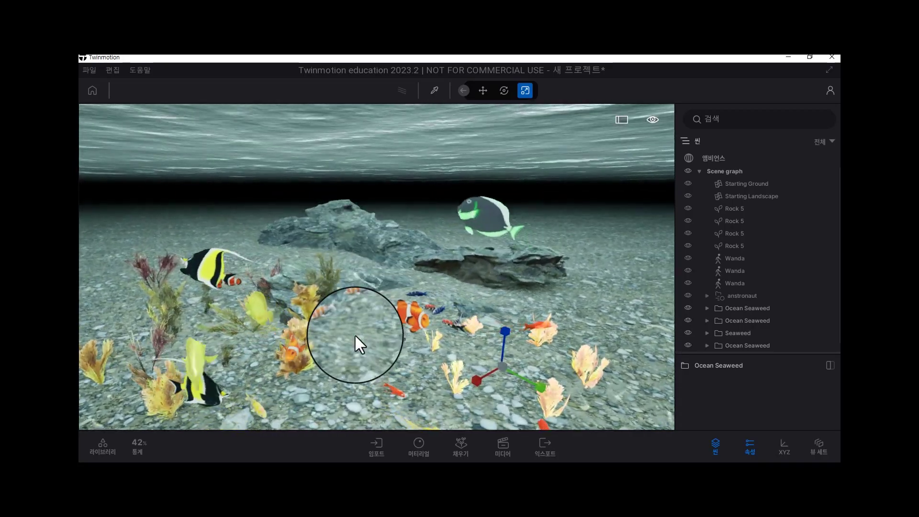
{"action": "scroll", "coordinate": [385, 331], "scroll_direction": "down", "scroll_amount": 3}
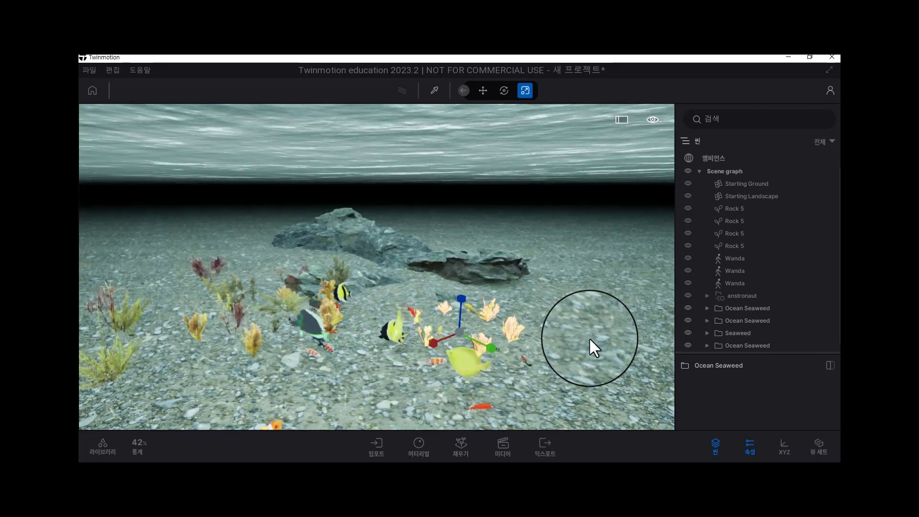
{"action": "scroll", "coordinate": [508, 353], "scroll_direction": "down", "scroll_amount": 2}
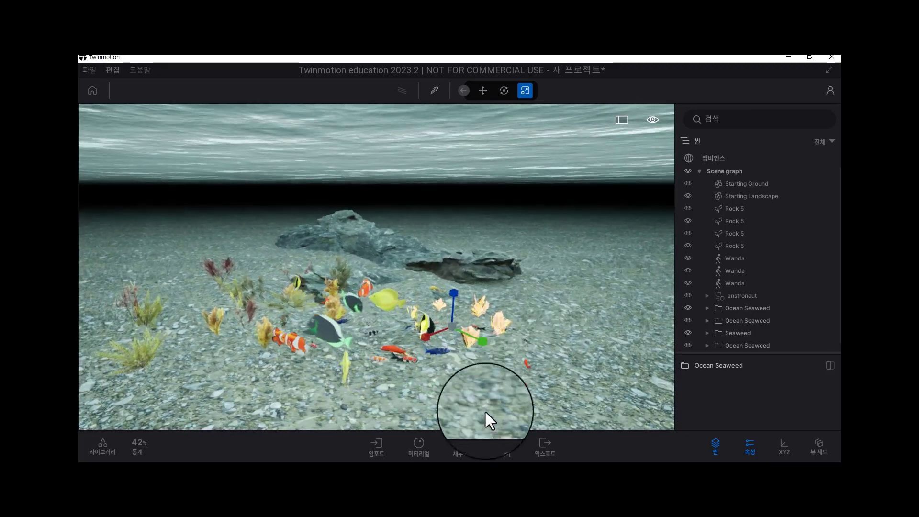
Create a new video with the current underwater view as its first keyframe
{"action": "left_click", "coordinate": [503, 446]}
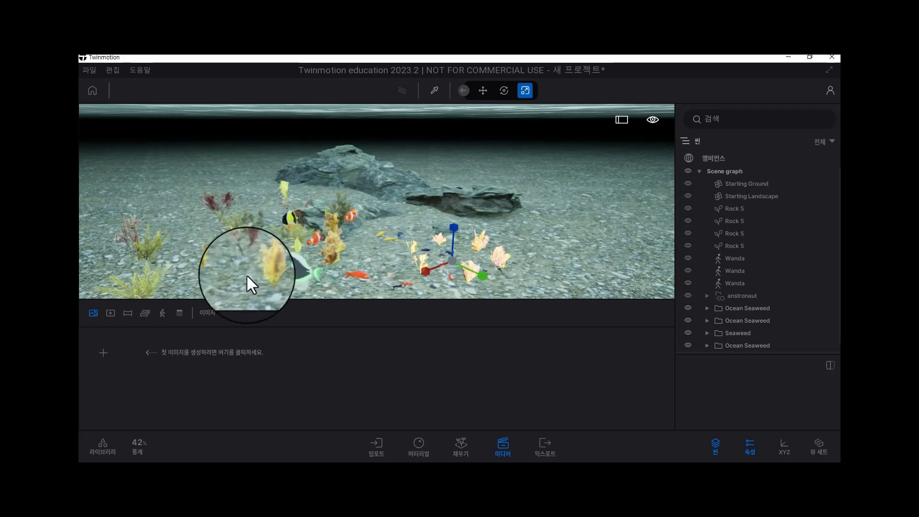
{"action": "left_click", "coordinate": [110, 313]}
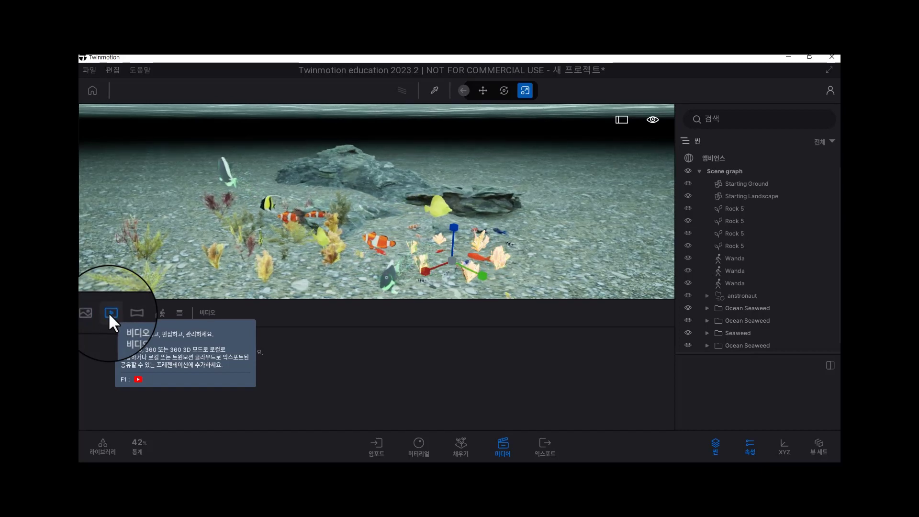
{"action": "left_click", "coordinate": [99, 348]}
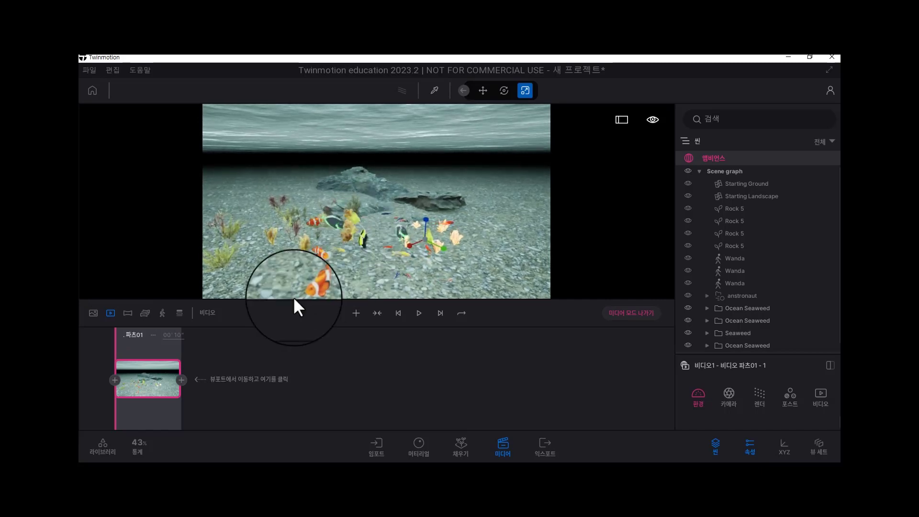
{"action": "mouse_move", "coordinate": [153, 371]}
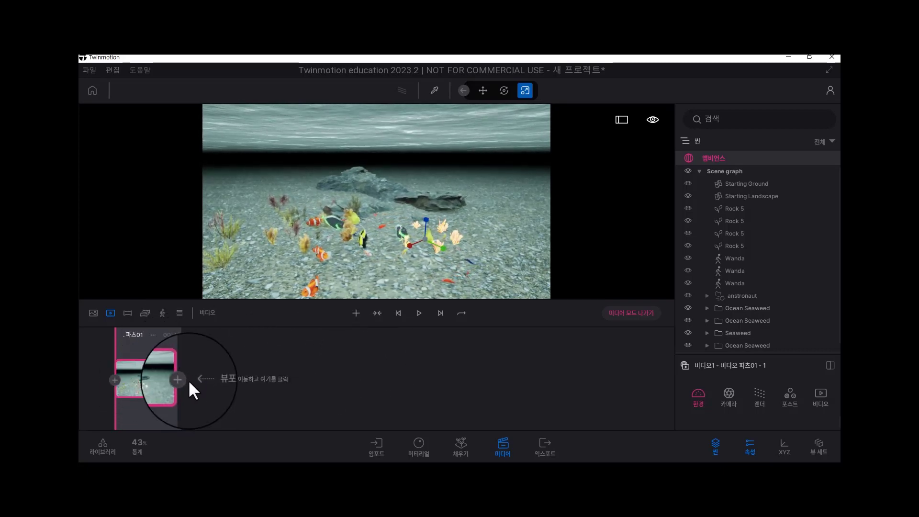
Add a second keyframe and update it with a closer view of the seaweed and fish, looking down at the seabed
{"action": "left_click", "coordinate": [182, 380]}
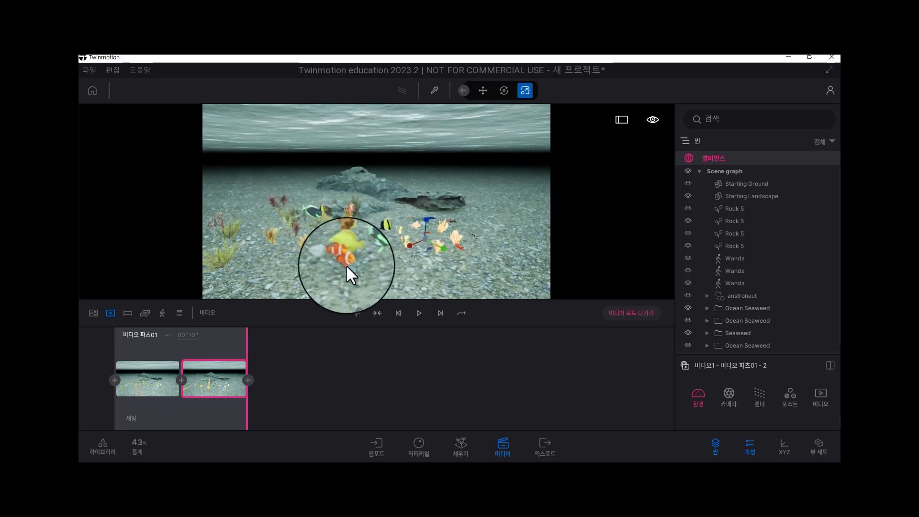
{"action": "left_click_drag", "start_coordinate": [356, 253], "coordinate": [413, 262]}
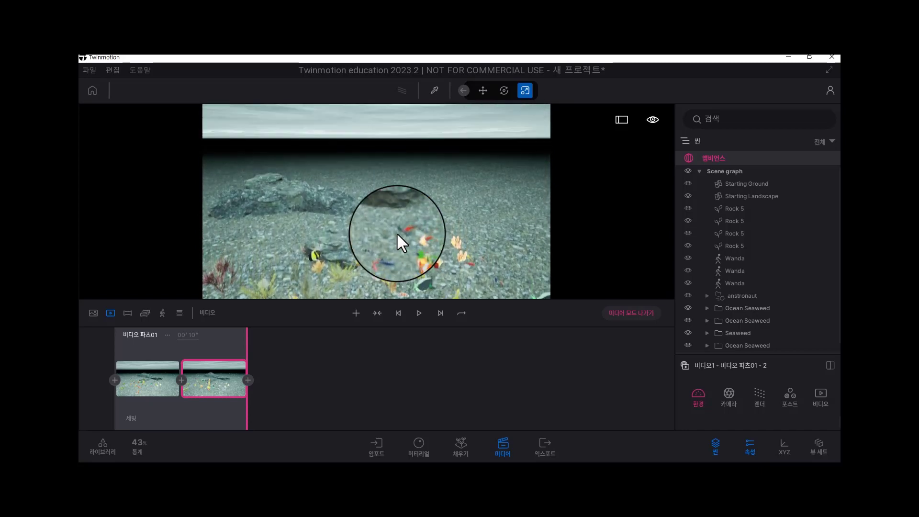
{"action": "left_click_drag", "start_coordinate": [397, 232], "coordinate": [404, 389]}
{"action": "scroll", "coordinate": [440, 223], "scroll_direction": "up", "scroll_amount": 5}
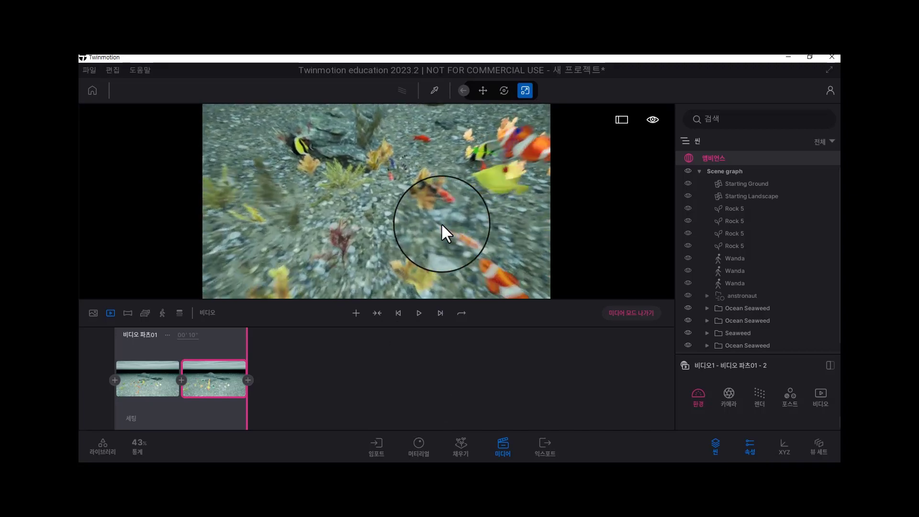
{"action": "scroll", "coordinate": [404, 228], "scroll_direction": "up", "scroll_amount": 5}
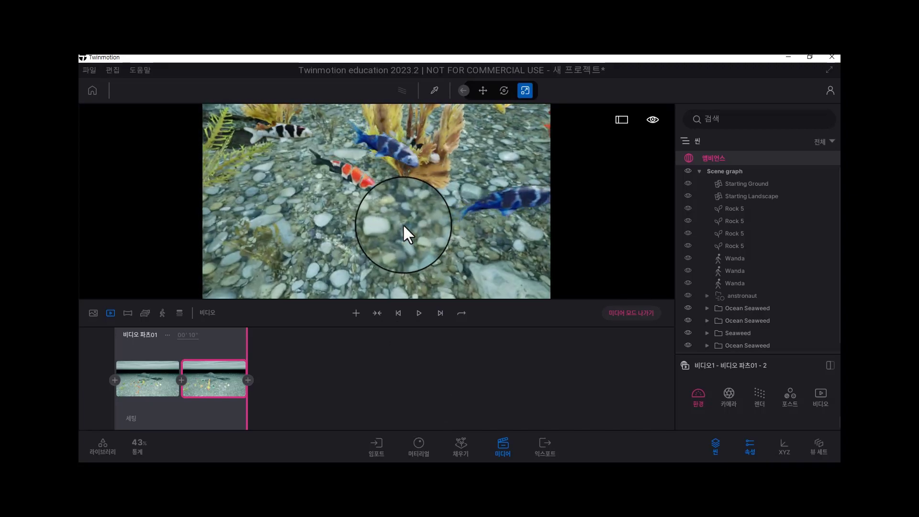
{"action": "scroll", "coordinate": [402, 224], "scroll_direction": "down", "scroll_amount": 5}
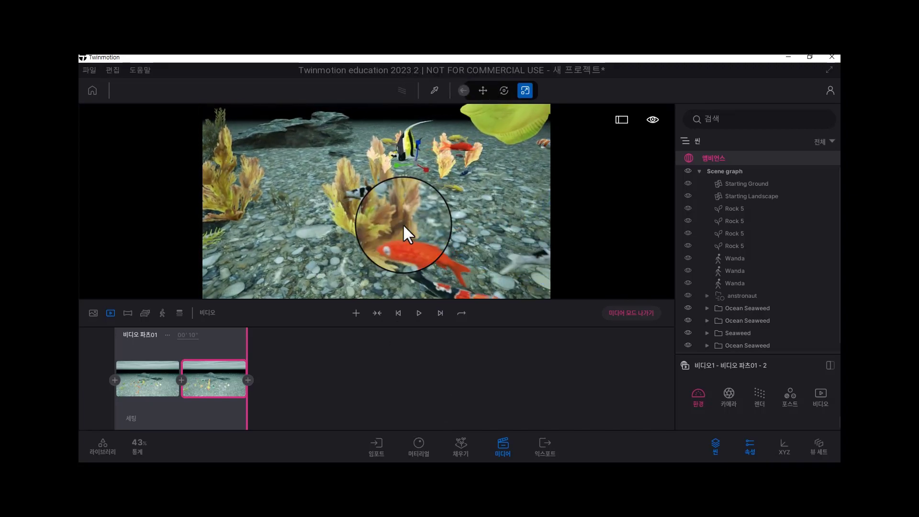
{"action": "scroll", "coordinate": [404, 227], "scroll_direction": "down", "scroll_amount": 3}
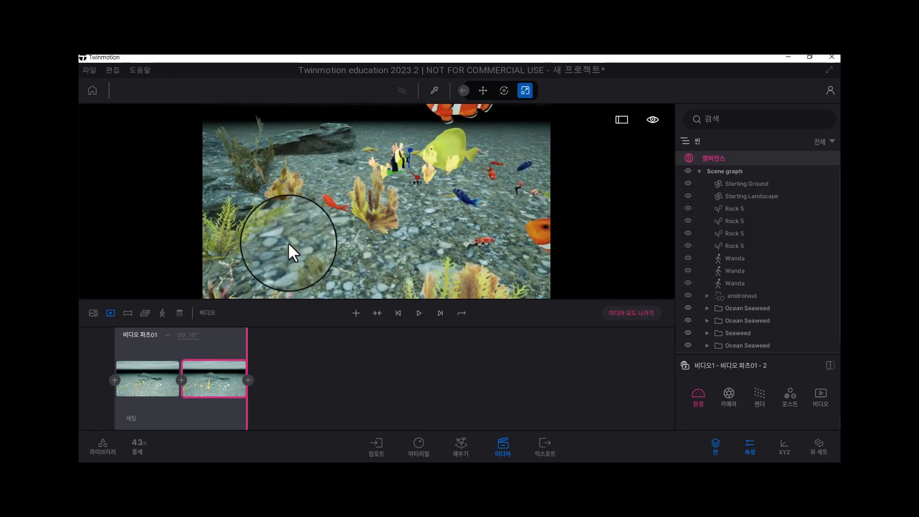
{"action": "mouse_move", "coordinate": [214, 377]}
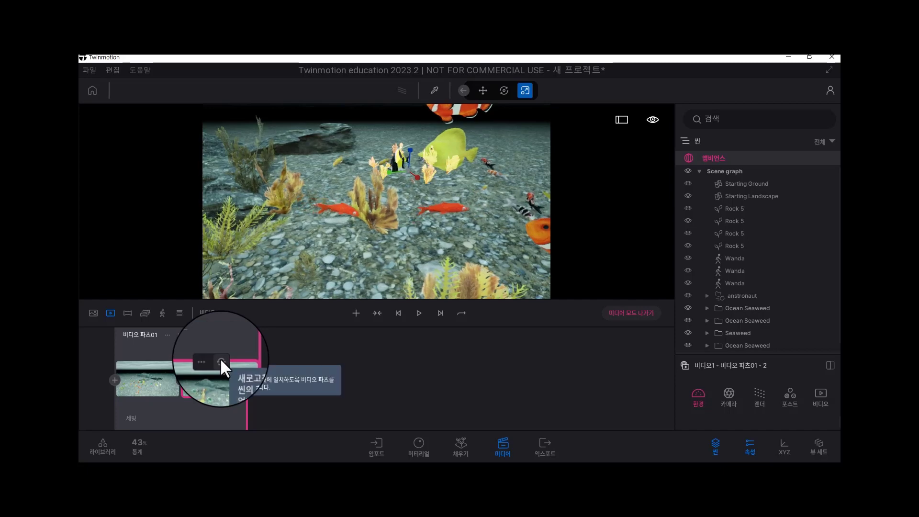
{"action": "left_click", "coordinate": [220, 361]}
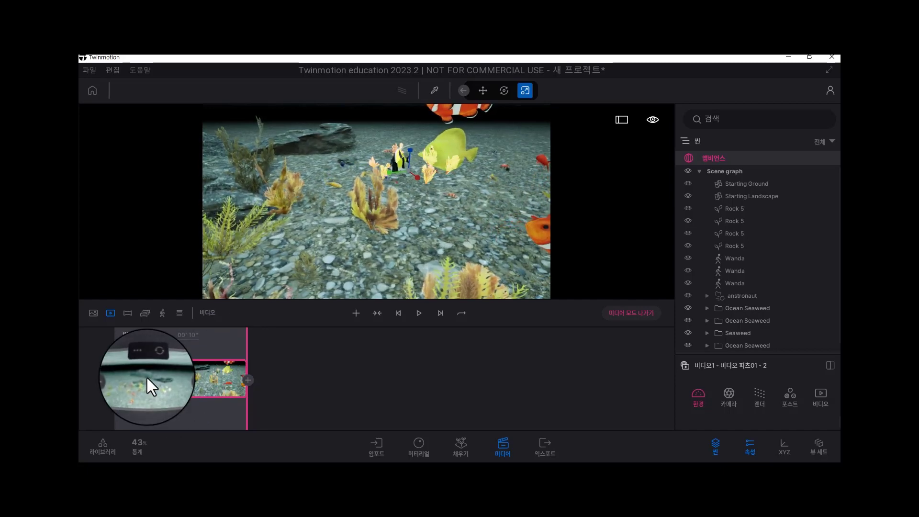
Compare the two keyframes and set the duration of the first video part to 30 seconds
{"action": "left_click", "coordinate": [146, 376]}
{"action": "left_click", "coordinate": [224, 368]}
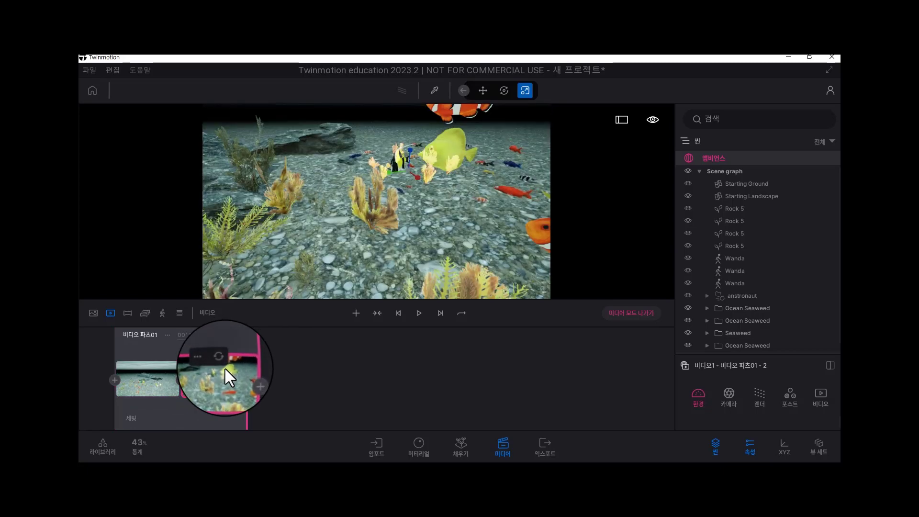
{"action": "left_click", "coordinate": [192, 340]}
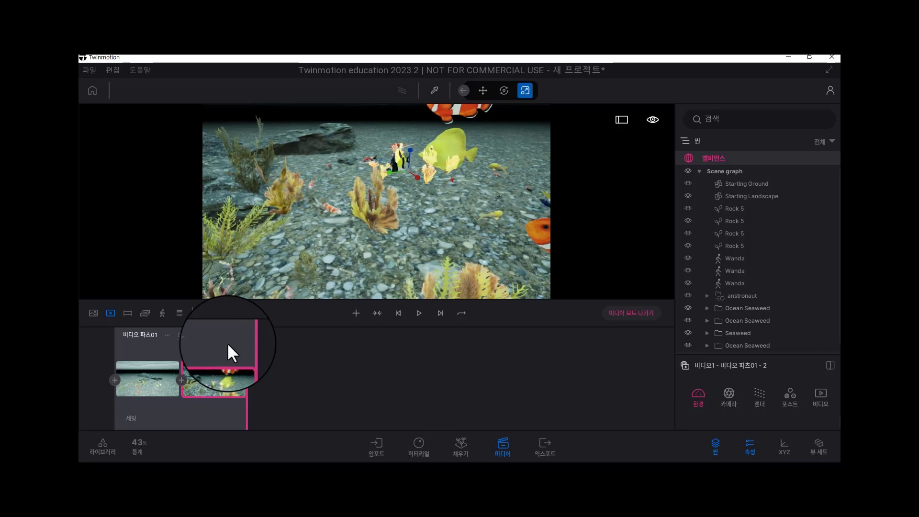
{"action": "type", "text": "30"}
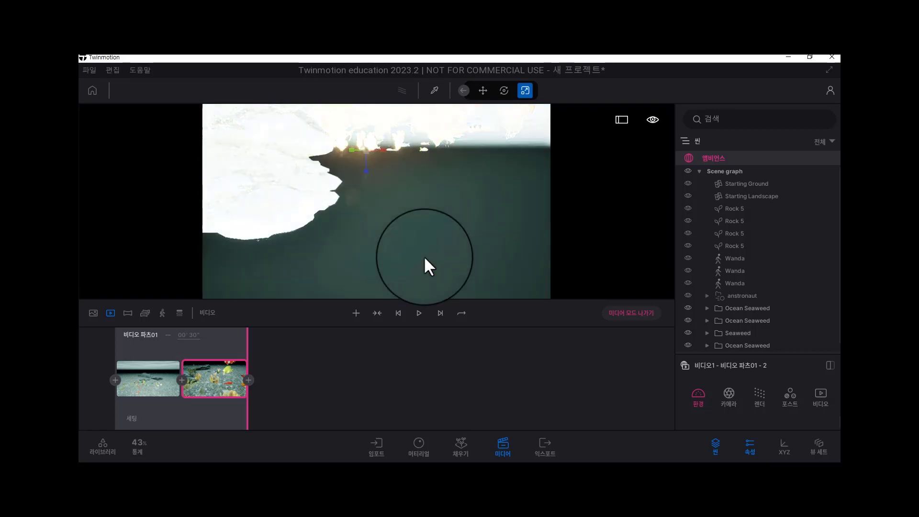
Frame the fish above the seaweed from a low viewpoint showing the water surface and add it as a third keyframe
{"action": "left_click_drag", "start_coordinate": [432, 249], "coordinate": [395, 238]}
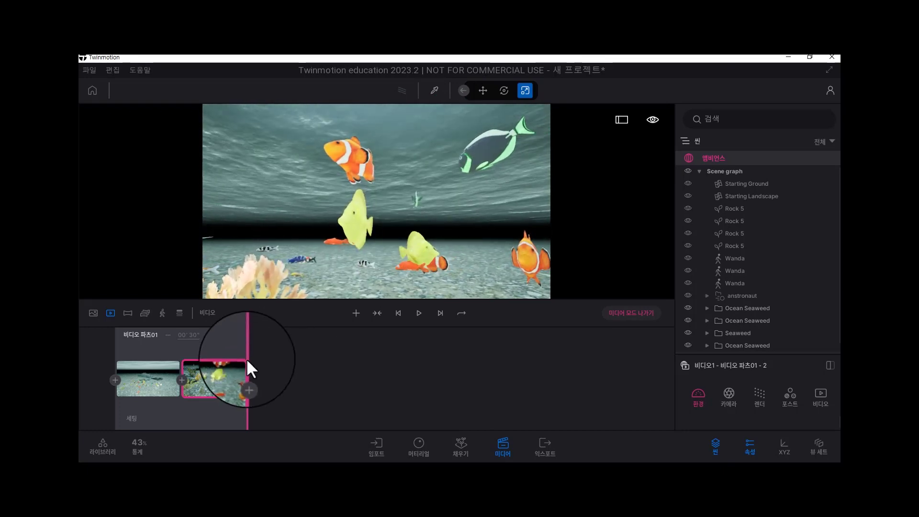
{"action": "left_click", "coordinate": [248, 378]}
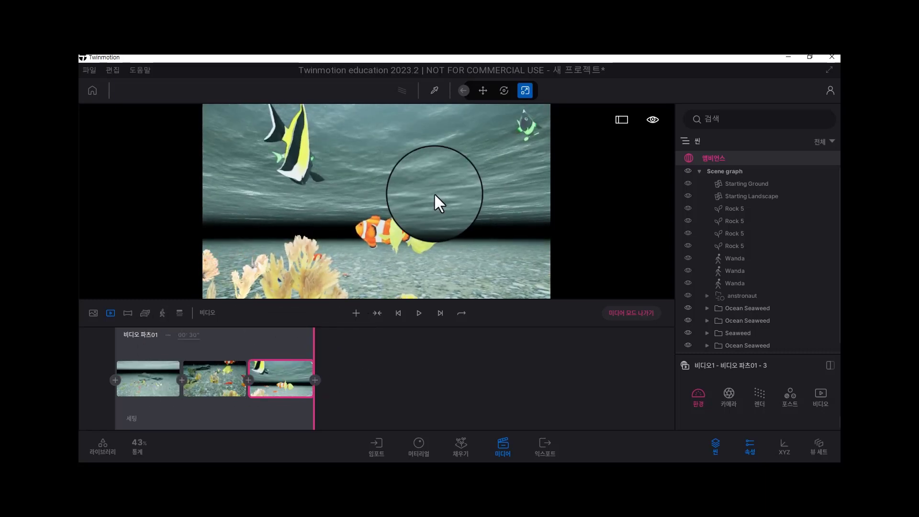
{"action": "scroll", "coordinate": [426, 202], "scroll_direction": "up", "scroll_amount": 3}
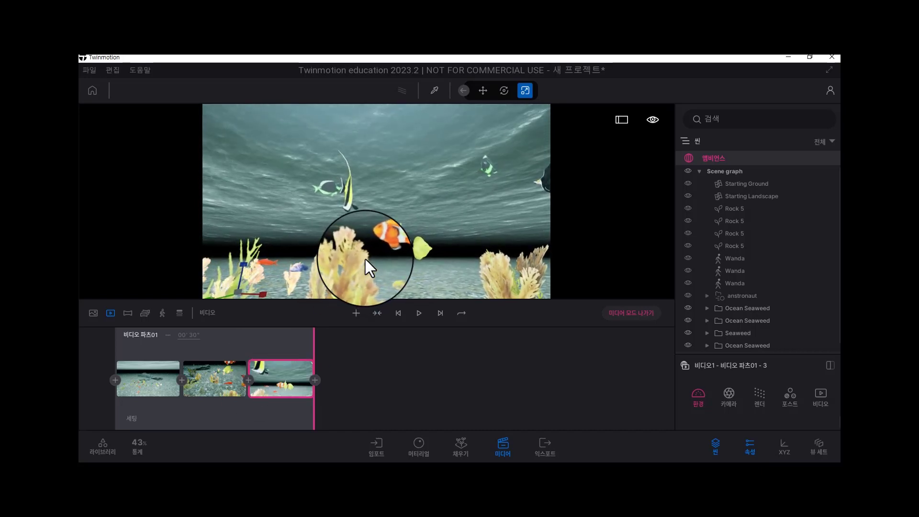
{"action": "mouse_move", "coordinate": [160, 366]}
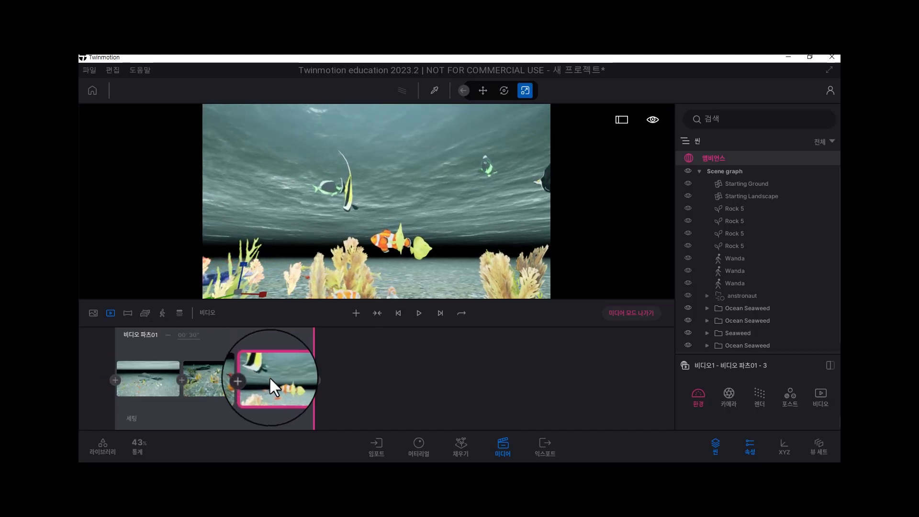
{"action": "mouse_move", "coordinate": [229, 382]}
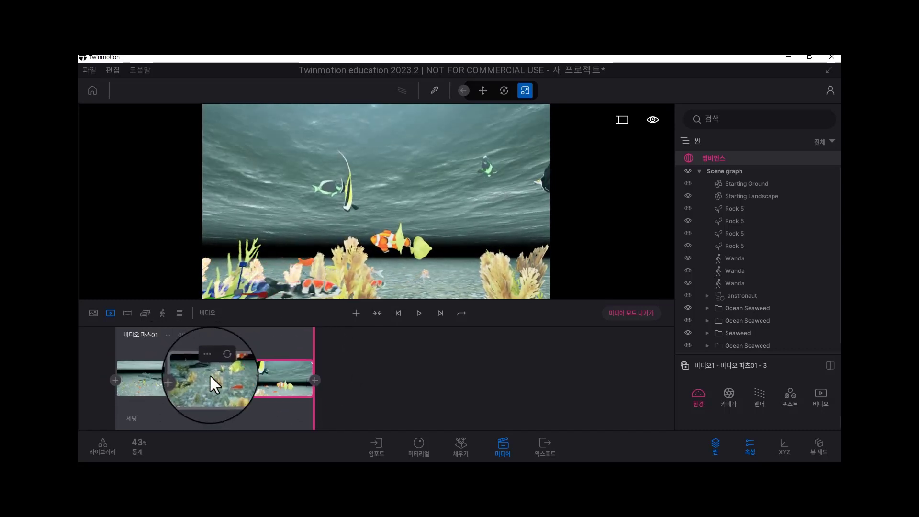
{"action": "mouse_move", "coordinate": [302, 387]}
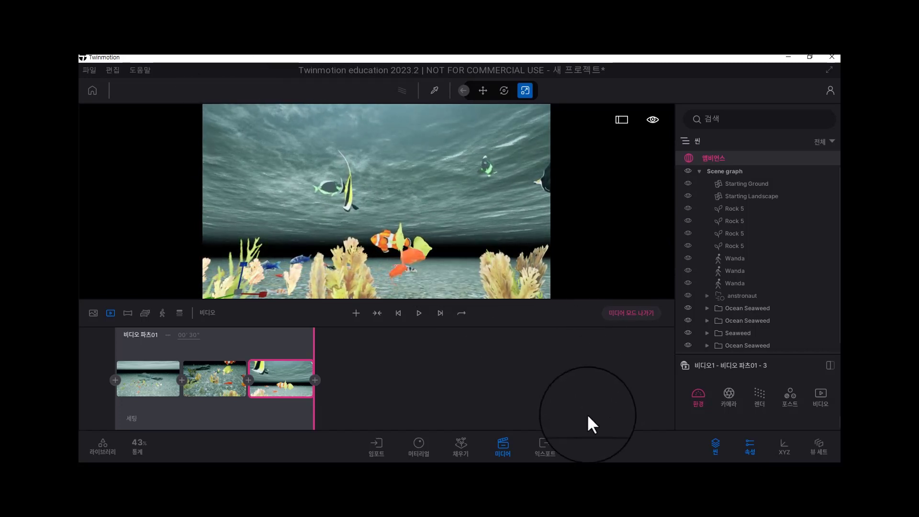
Open the export settings and expand them into a full-height panel
{"action": "left_click", "coordinate": [539, 443]}
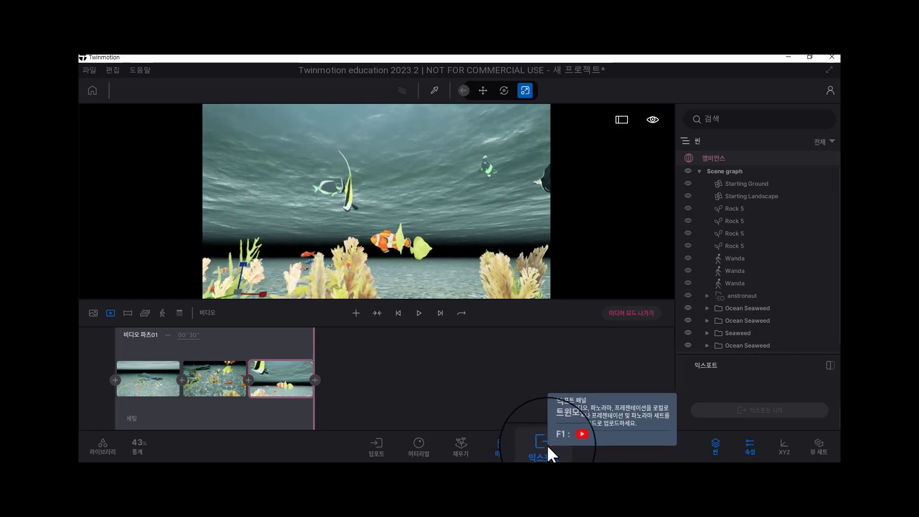
{"action": "left_click", "coordinate": [546, 442]}
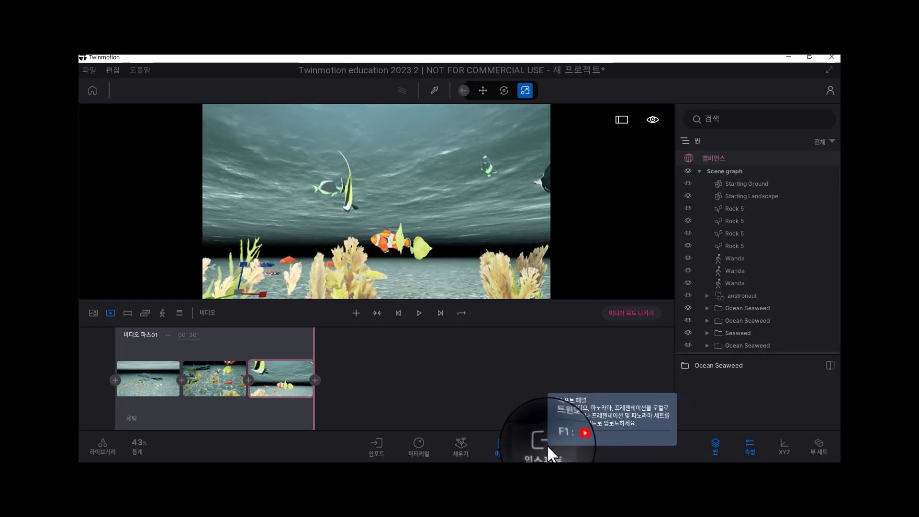
{"action": "left_click", "coordinate": [546, 444]}
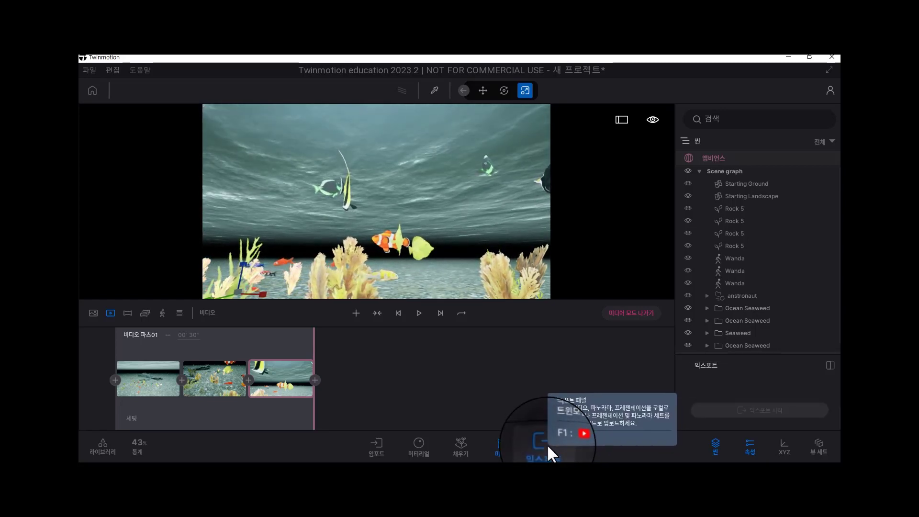
{"action": "left_click", "coordinate": [826, 363]}
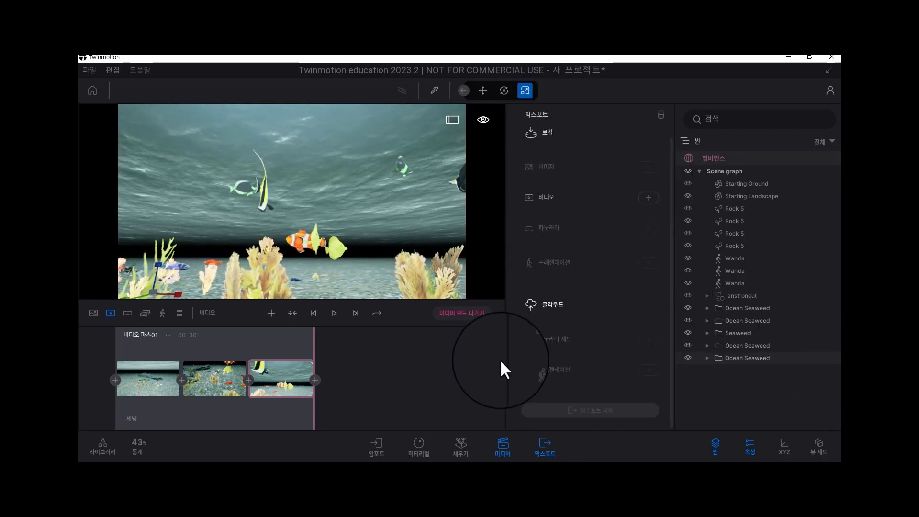
{"action": "mouse_move", "coordinate": [212, 357]}
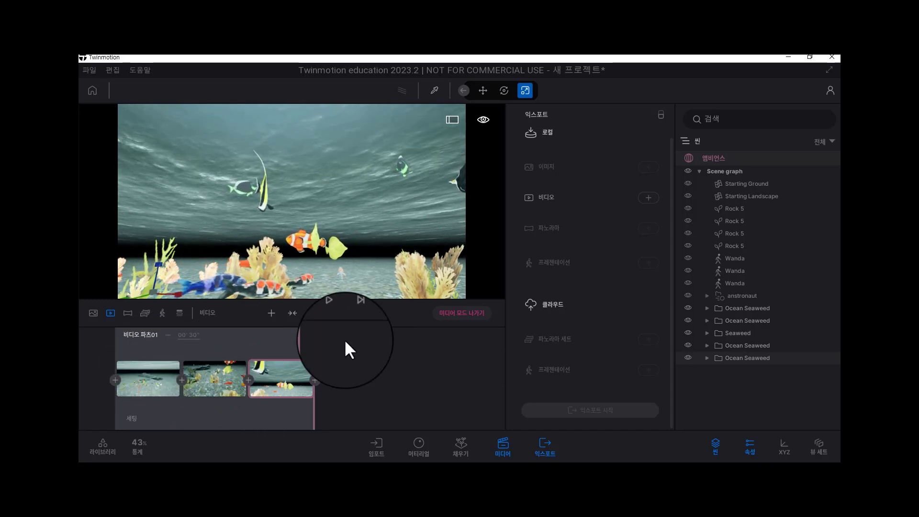
{"action": "scroll", "coordinate": [619, 214], "scroll_direction": "up", "scroll_amount": 1}
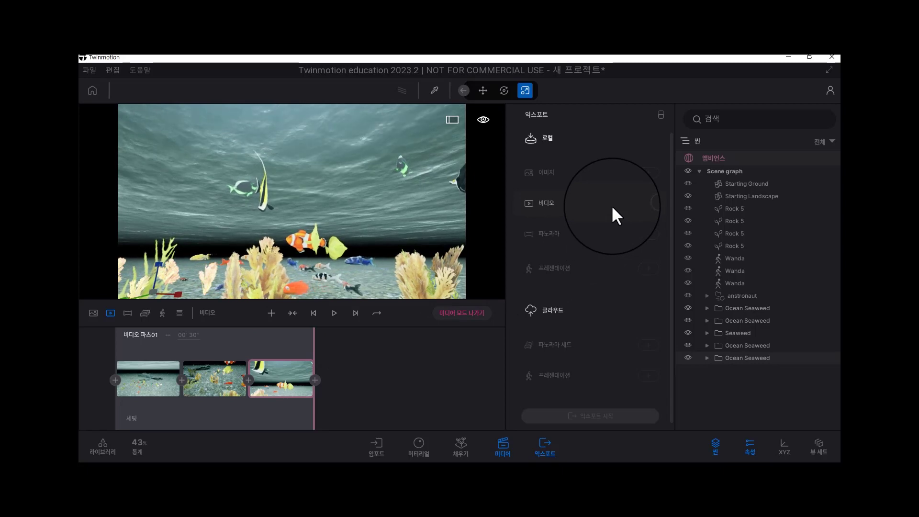
{"action": "scroll", "coordinate": [611, 210], "scroll_direction": "down", "scroll_amount": 1}
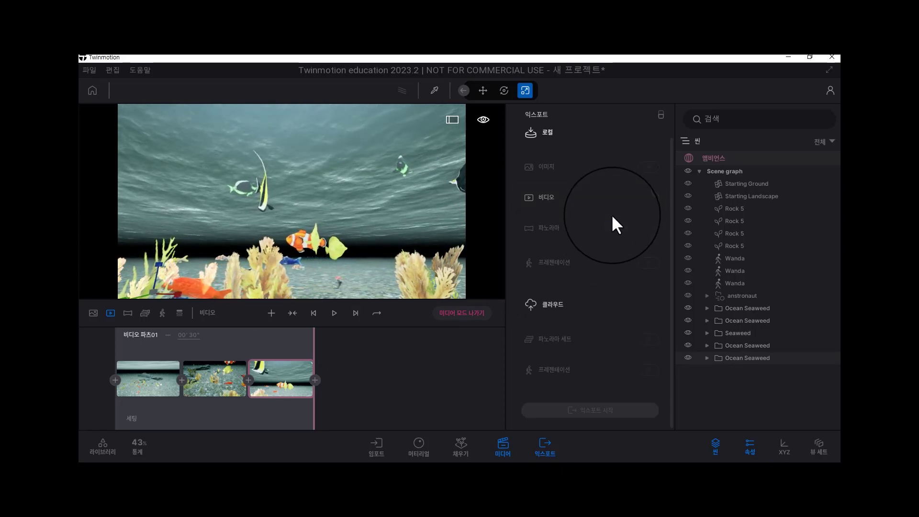
{"action": "scroll", "coordinate": [611, 214], "scroll_direction": "up", "scroll_amount": 1}
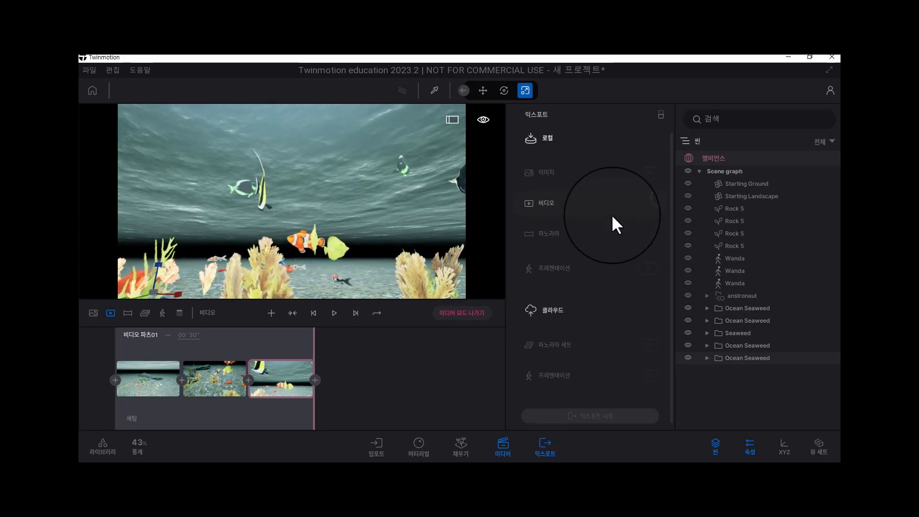
{"action": "left_click", "coordinate": [503, 448]}
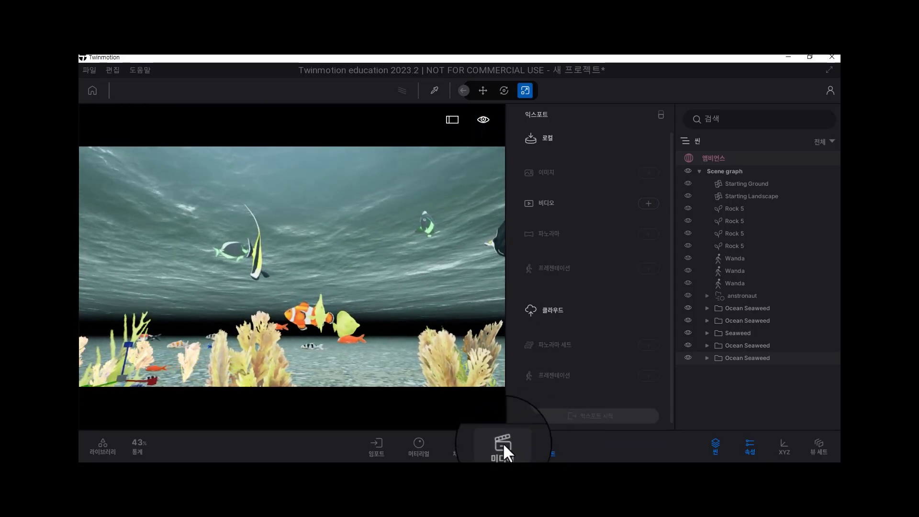
{"action": "left_click", "coordinate": [503, 443]}
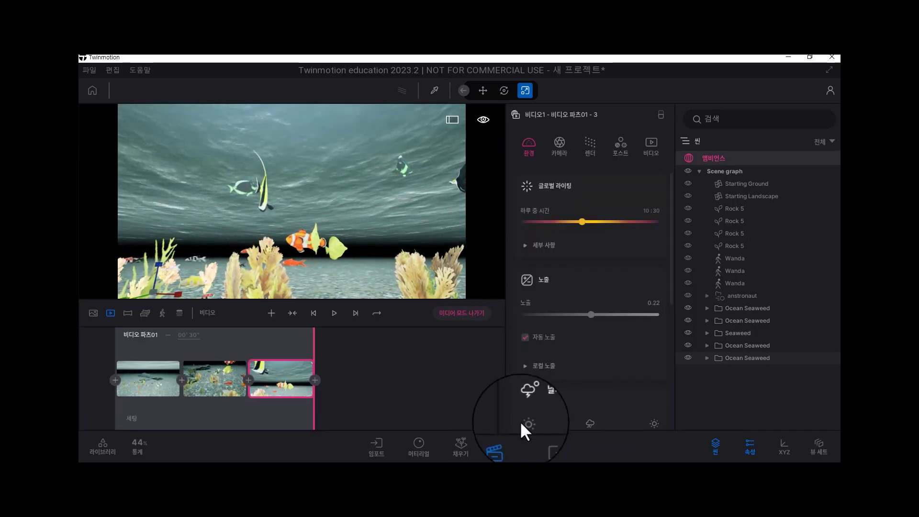
{"action": "left_click", "coordinate": [540, 445]}
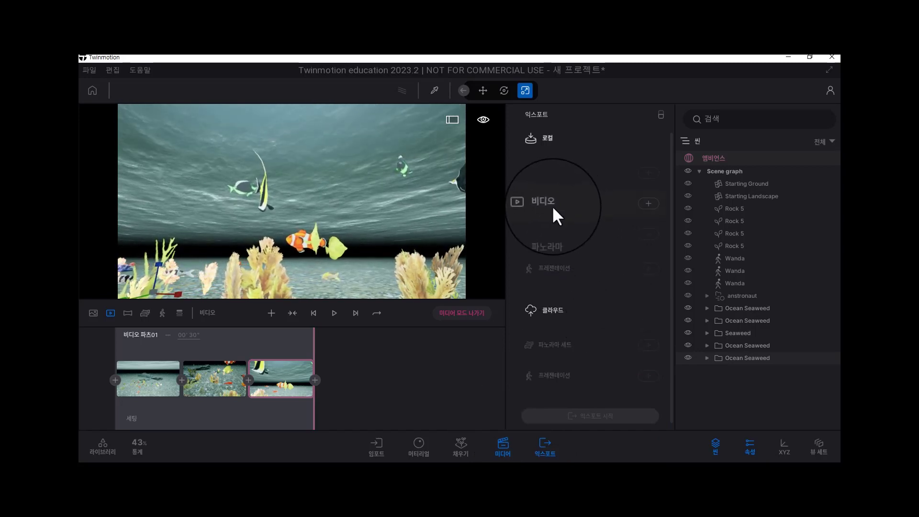
Choose 비디오1 for local video export, trying the deselect-all and select-all options, and close the media selection
{"action": "left_click", "coordinate": [648, 203]}
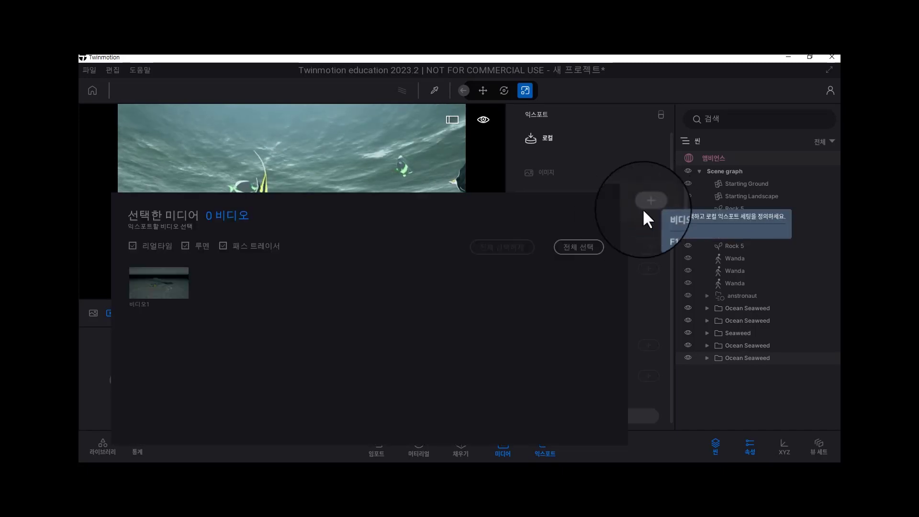
{"action": "left_click", "coordinate": [157, 284]}
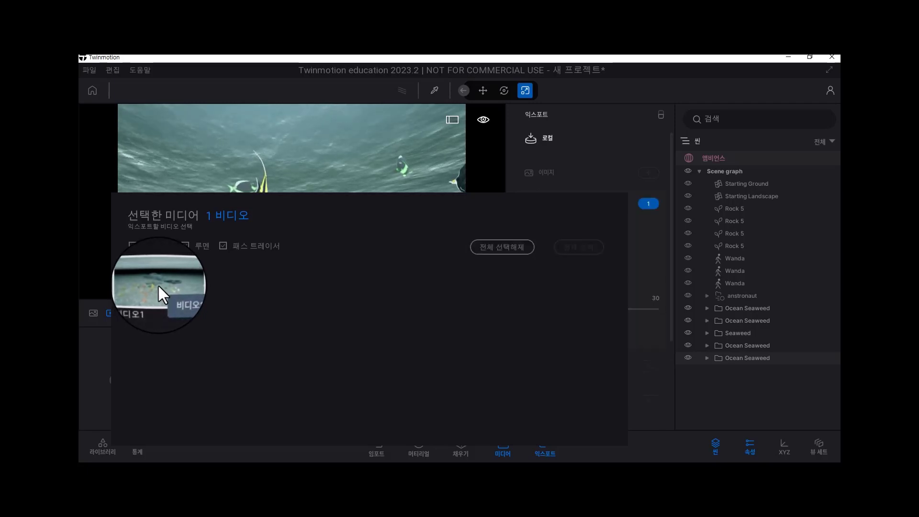
{"action": "left_click", "coordinate": [485, 247]}
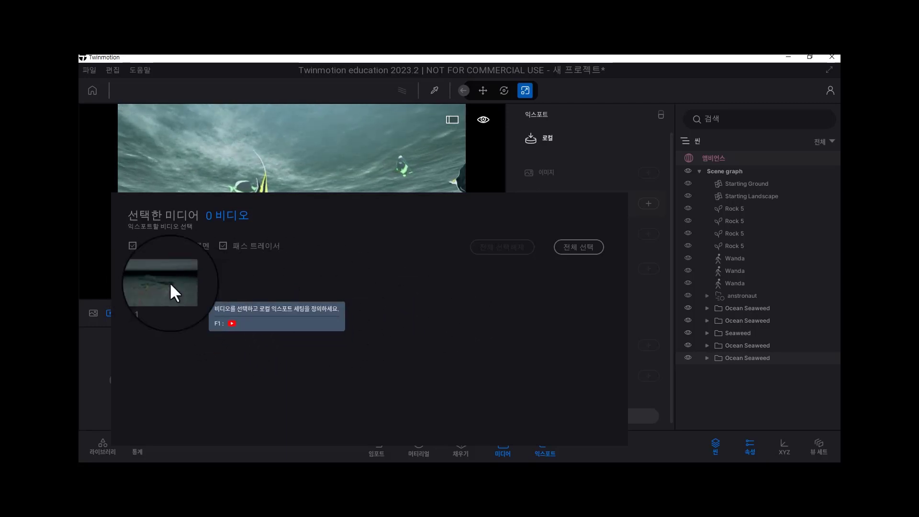
{"action": "left_click", "coordinate": [585, 246]}
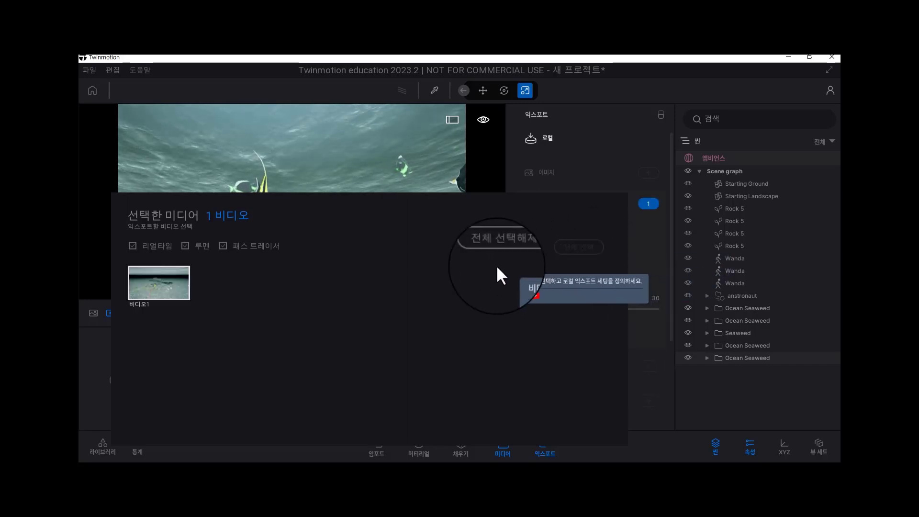
{"action": "left_click", "coordinate": [167, 275]}
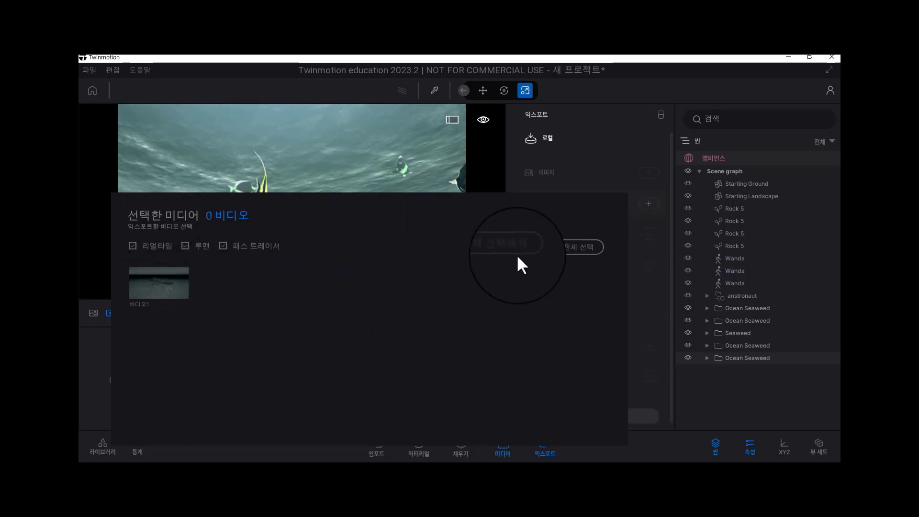
{"action": "left_click", "coordinate": [573, 246]}
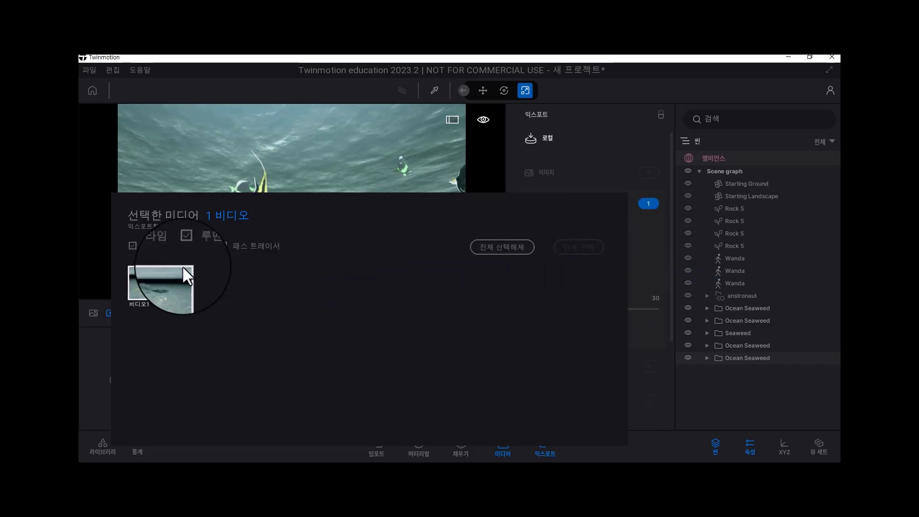
{"action": "left_click", "coordinate": [518, 247]}
{"action": "left_click", "coordinate": [583, 247]}
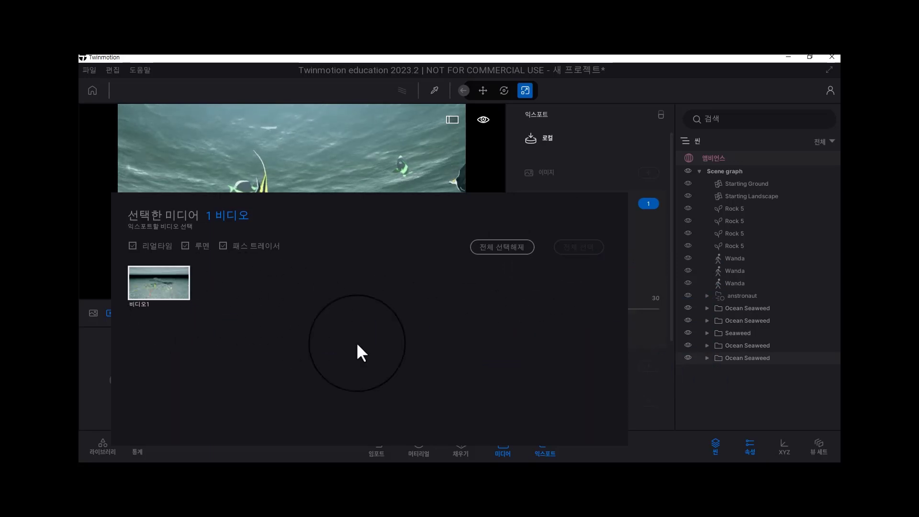
{"action": "left_click", "coordinate": [671, 438]}
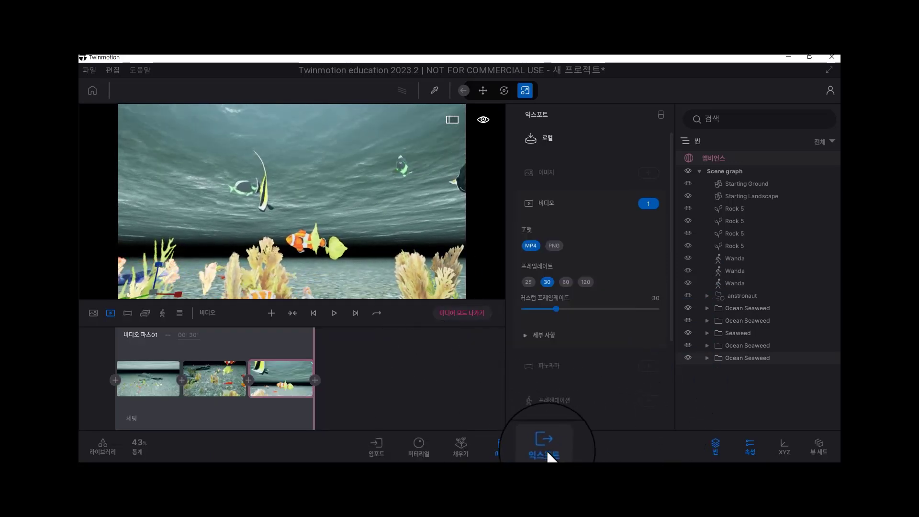
Start the export and choose the ^^2023_1.2 folder as the destination for the video
{"action": "scroll", "coordinate": [580, 413], "scroll_direction": "down", "scroll_amount": 5}
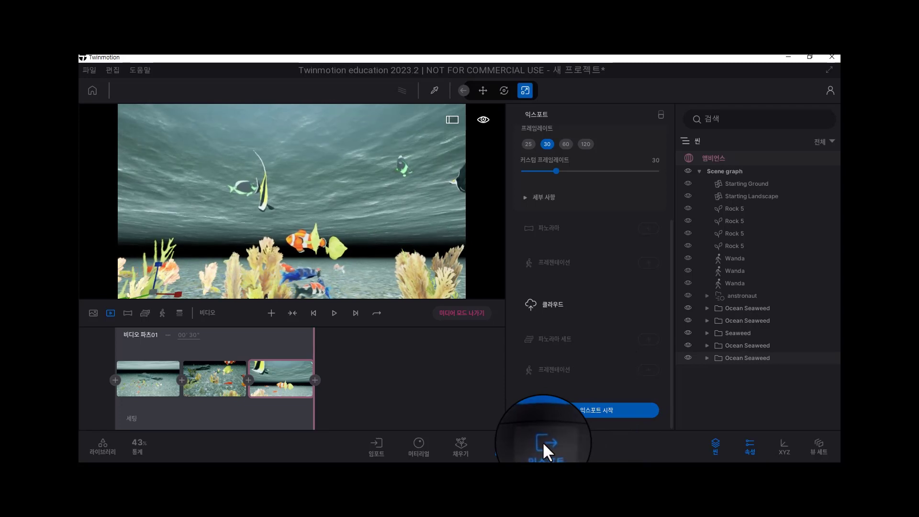
{"action": "left_click", "coordinate": [589, 411]}
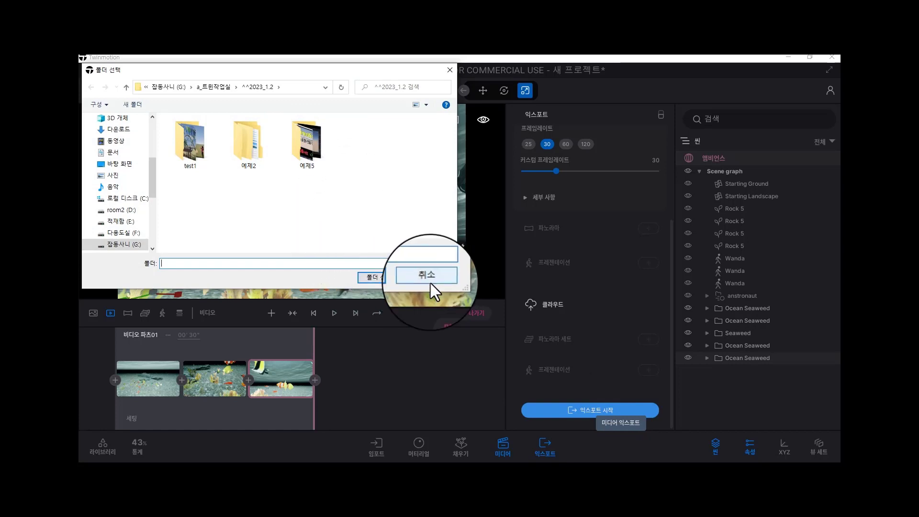
{"action": "left_click", "coordinate": [393, 278]}
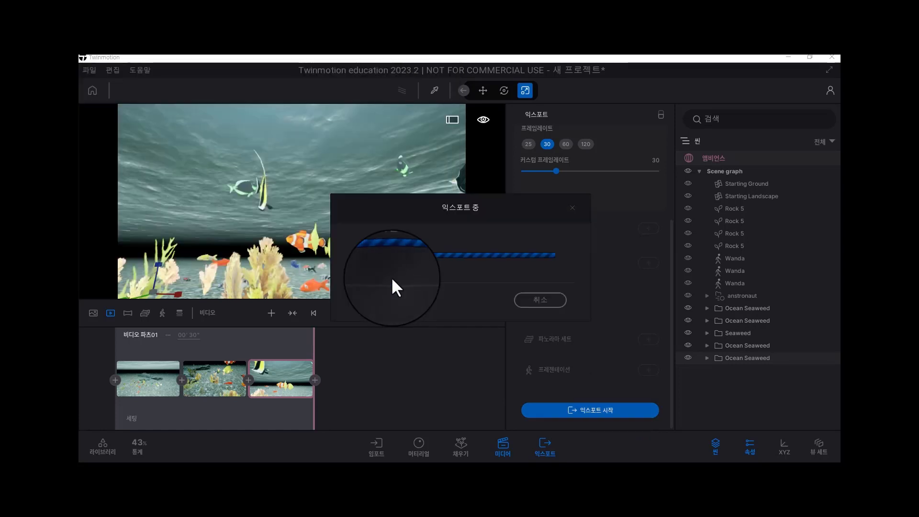